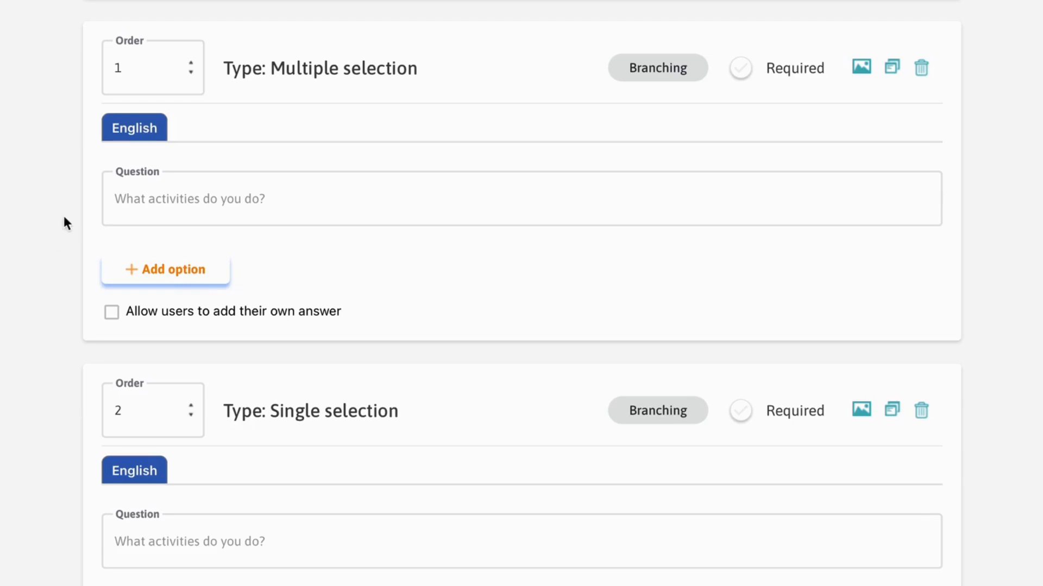
Reorder the questions by moving Multiple selection to position 2 and the Single selection question that takes first place to position 3.
{"action": "left_click", "coordinate": [171, 73]}
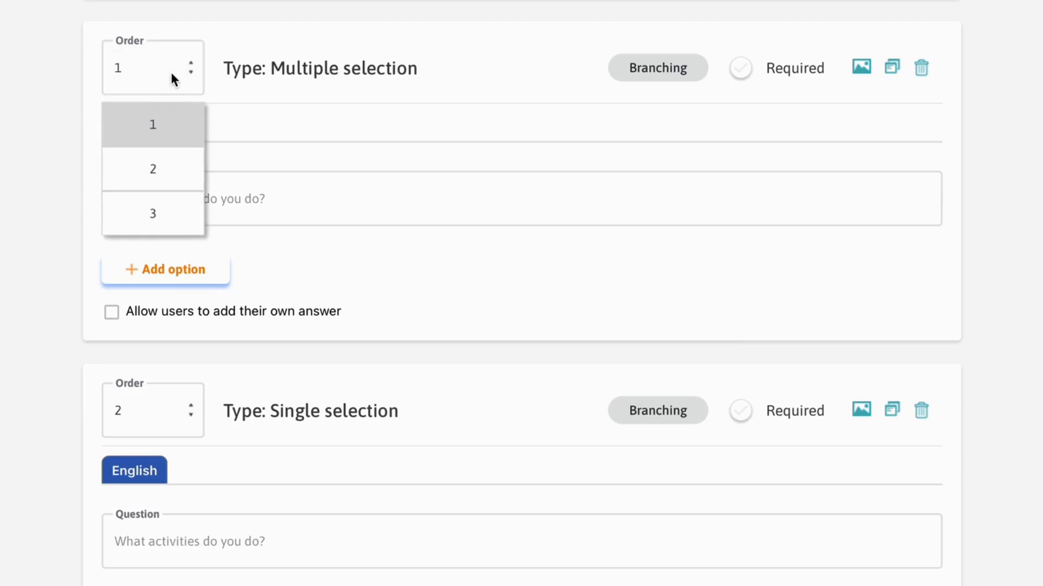
{"action": "left_click", "coordinate": [166, 170]}
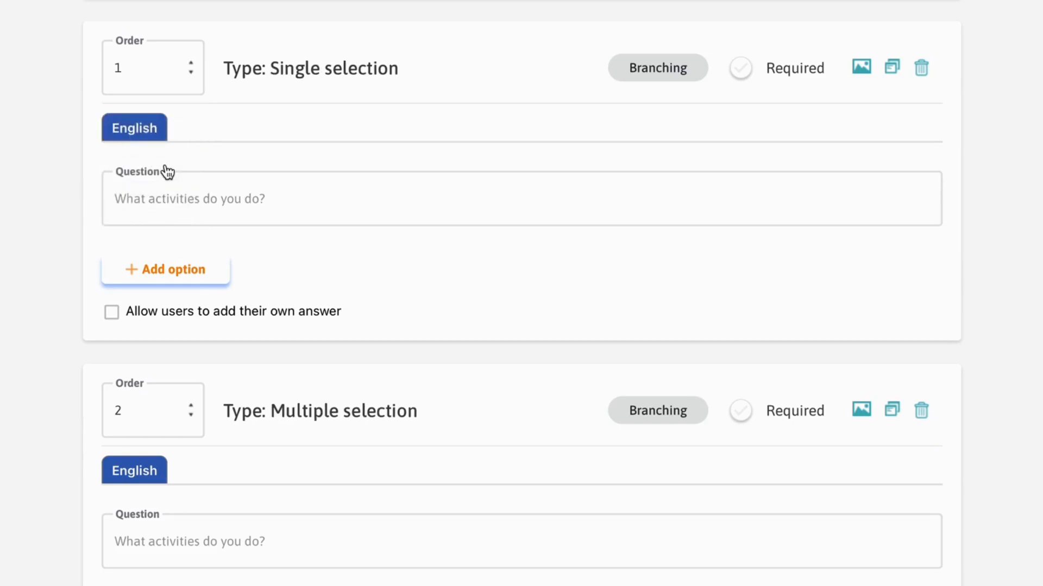
{"action": "left_click", "coordinate": [178, 73]}
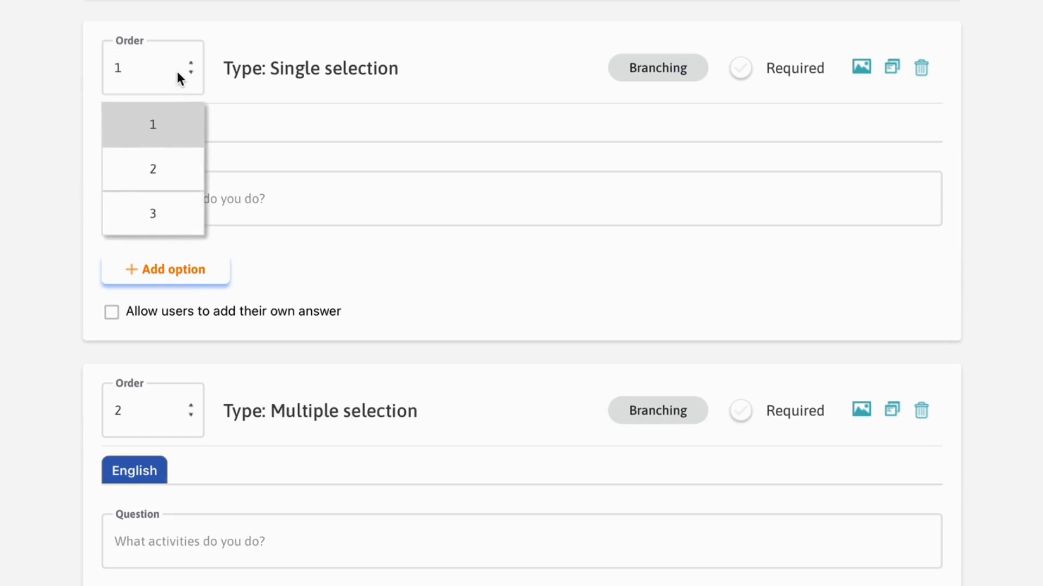
{"action": "left_click", "coordinate": [166, 206]}
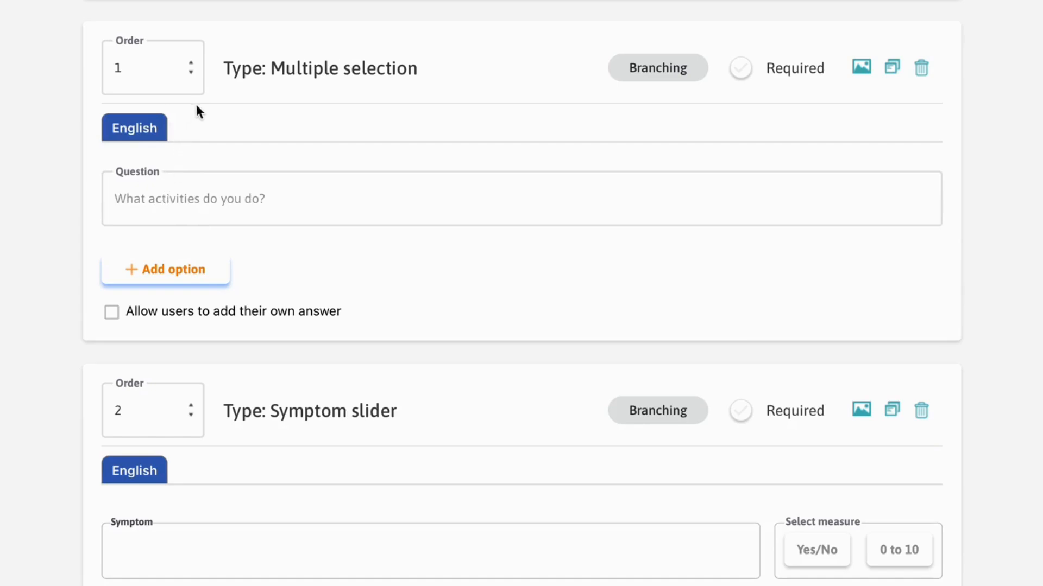
Mark the first multiple selection question as required, and show and hide its image upload area.
{"action": "left_click", "coordinate": [741, 69]}
{"action": "left_click", "coordinate": [860, 73]}
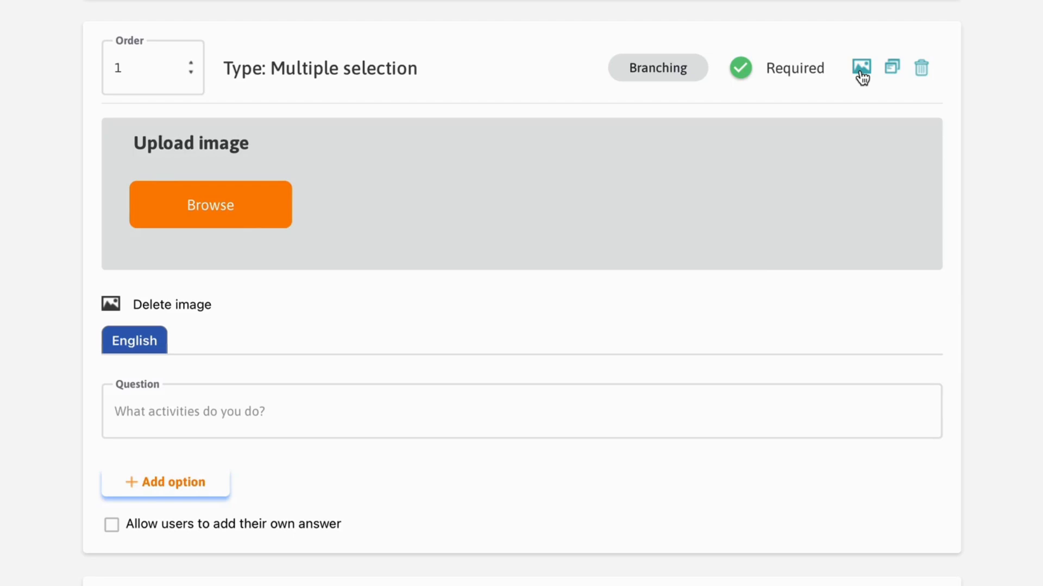
{"action": "left_click", "coordinate": [861, 72]}
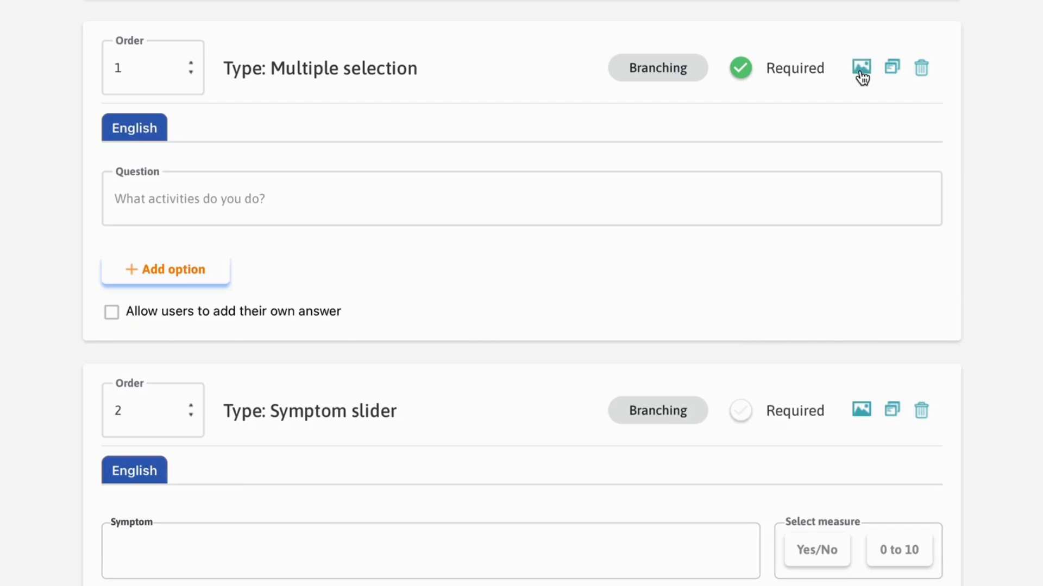
Duplicate the required multiple selection question and delete the first of the two copies.
{"action": "left_click", "coordinate": [893, 70]}
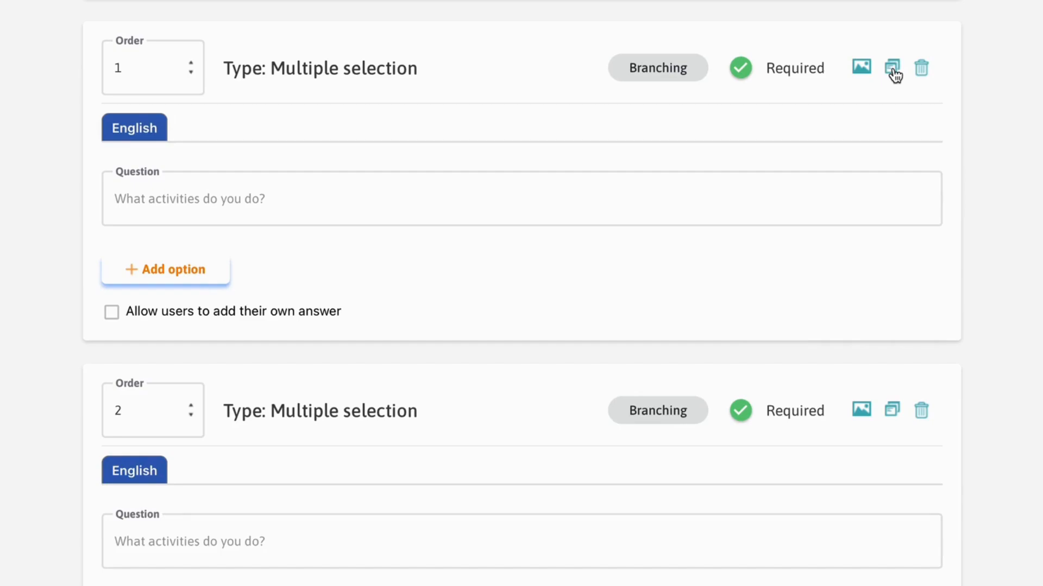
{"action": "left_click", "coordinate": [923, 74]}
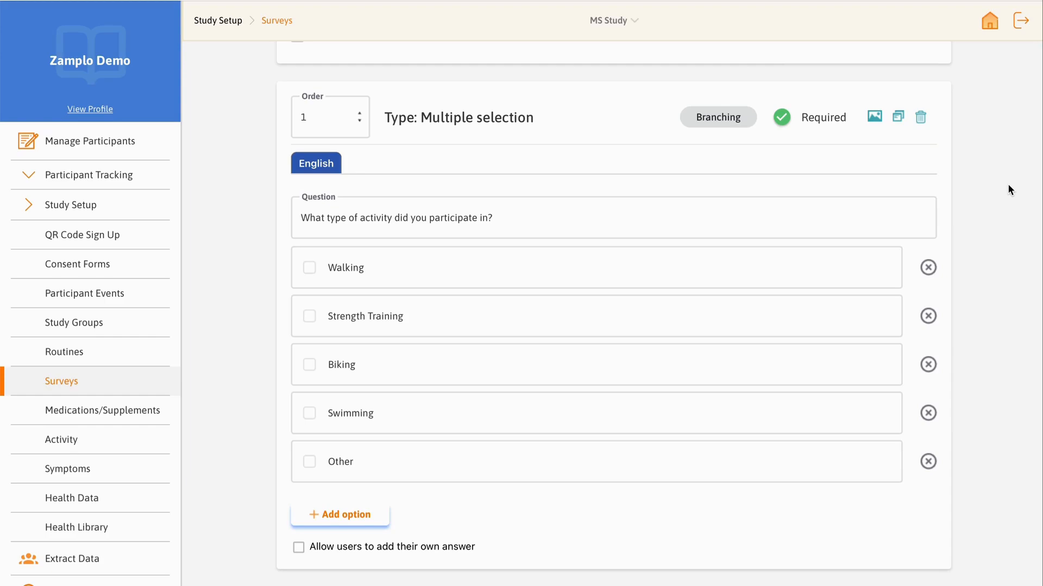
Set the branching of the activity type question to skip to a question, with End of survey as the destination.
{"action": "left_click", "coordinate": [738, 118]}
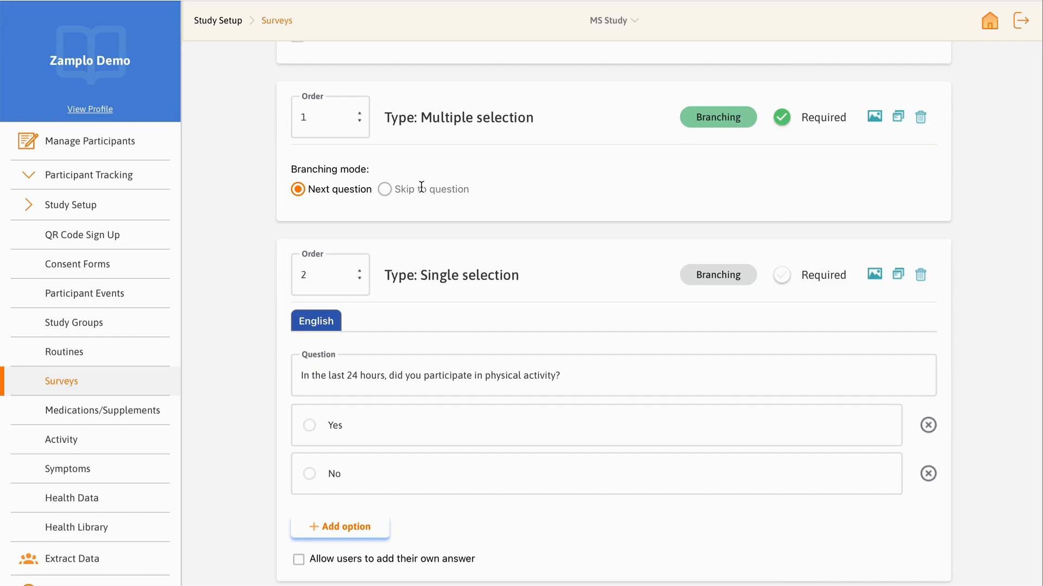
{"action": "left_click", "coordinate": [385, 190]}
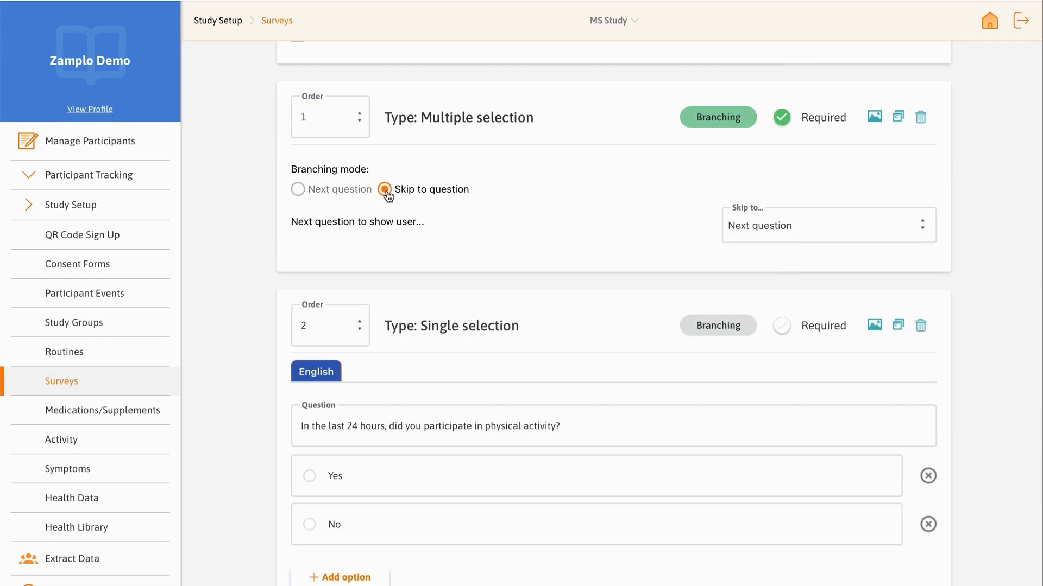
{"action": "left_click", "coordinate": [298, 190]}
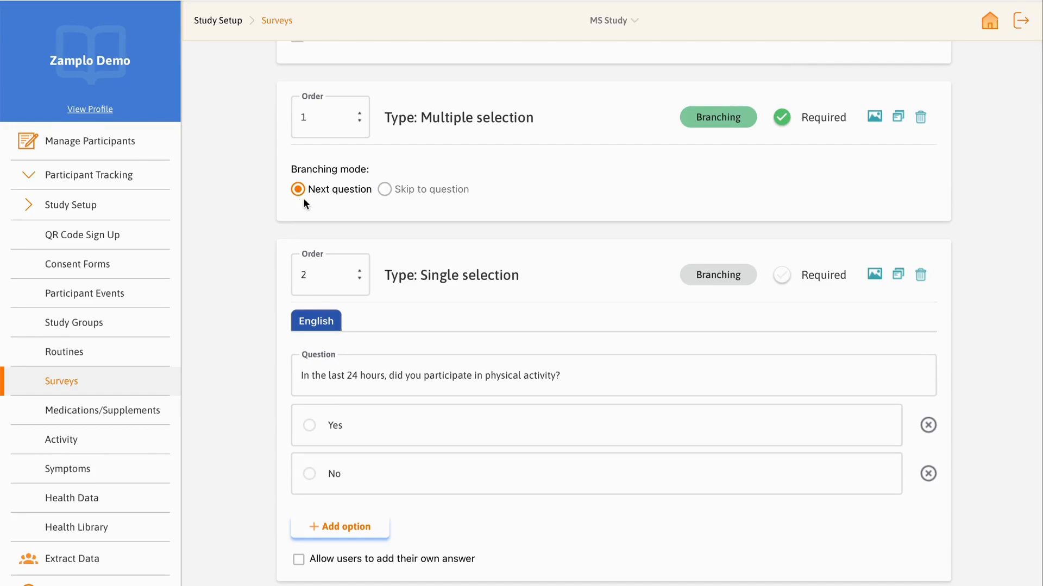
{"action": "left_click", "coordinate": [385, 190]}
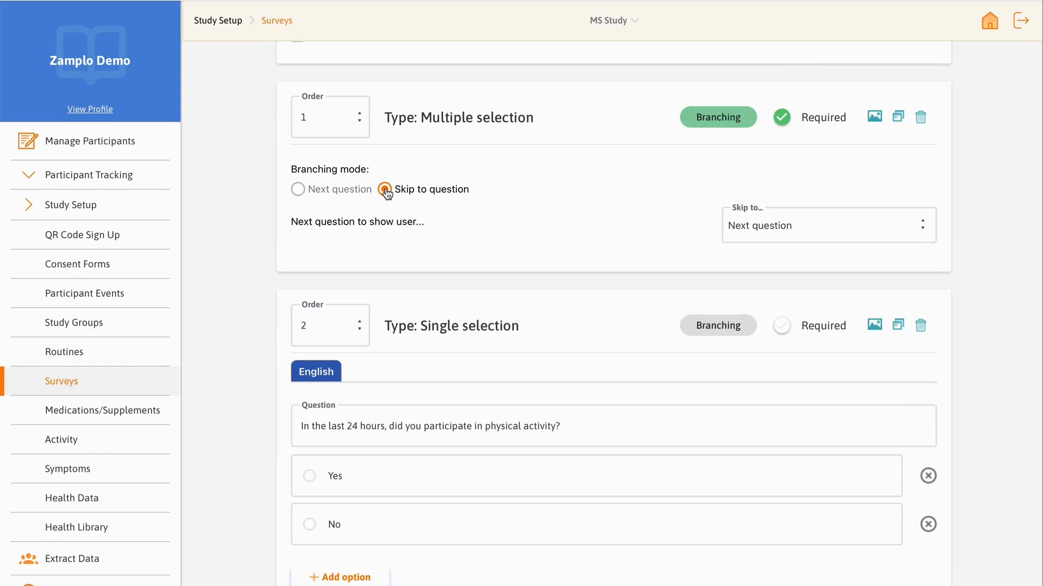
{"action": "left_click", "coordinate": [742, 235]}
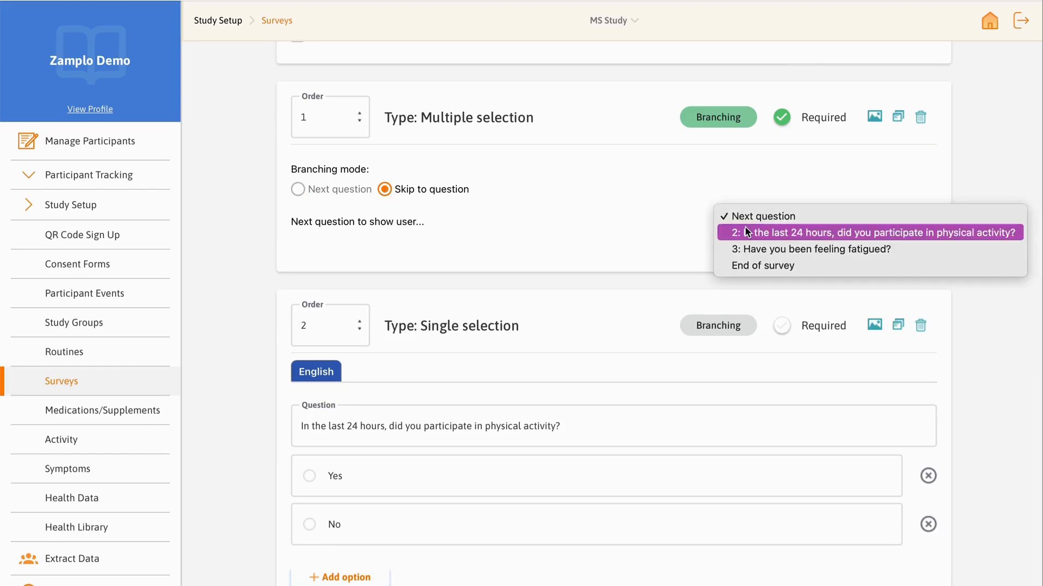
{"action": "left_click", "coordinate": [765, 265]}
Make the 24-hour physical activity question required and set its branching mode to skip to question based on selected option.
{"action": "scroll", "coordinate": [1005, 375], "scroll_direction": "down", "scroll_amount": 8}
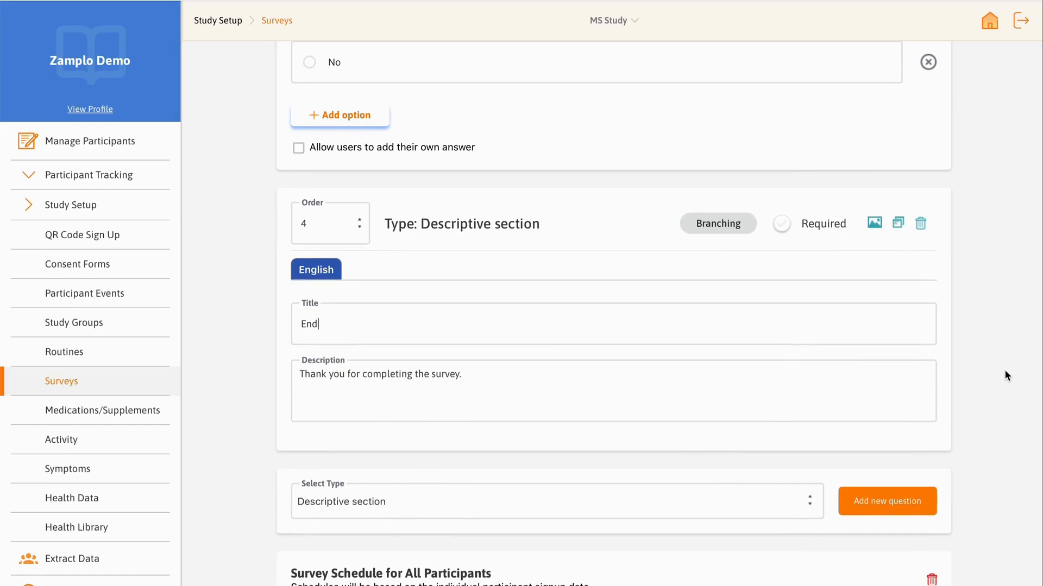
{"action": "scroll", "coordinate": [715, 260], "scroll_direction": "up", "scroll_amount": 10}
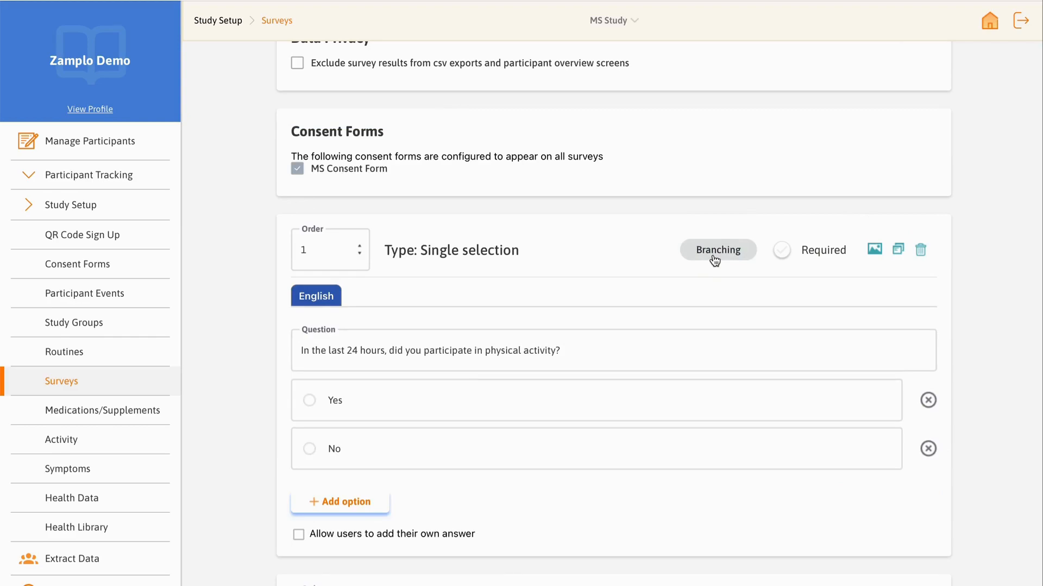
{"action": "left_click", "coordinate": [715, 260]}
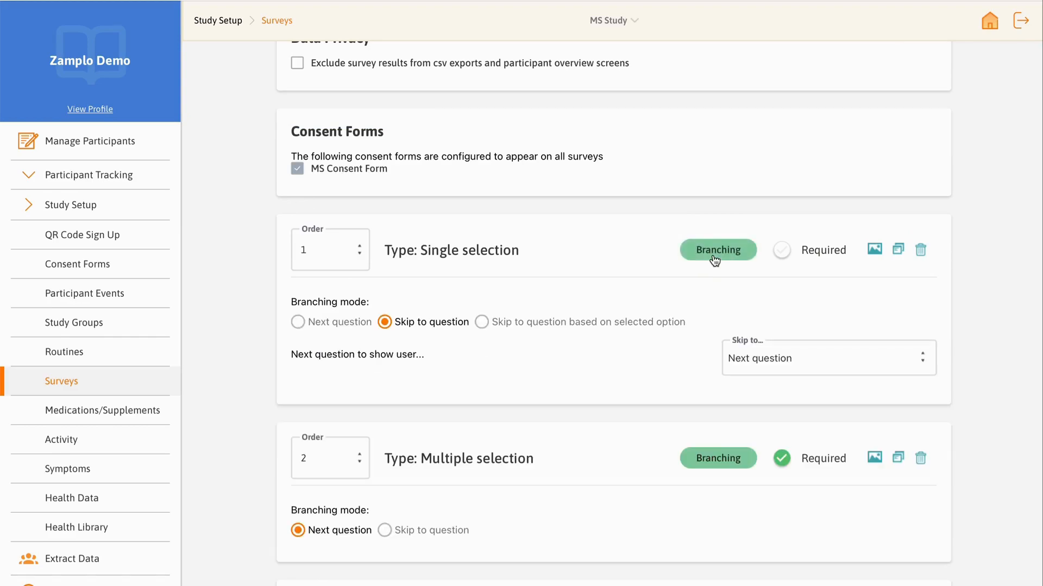
{"action": "left_click", "coordinate": [488, 328]}
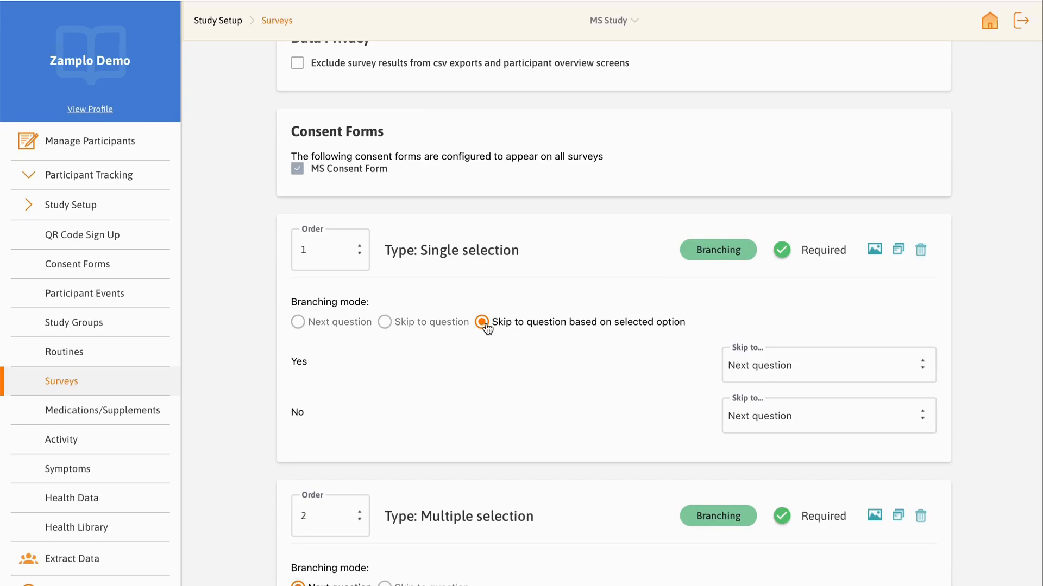
Route the Yes answer to "What type of activity did you participate in?" and the No answer to "Have you been feeling fatigued?".
{"action": "left_click", "coordinate": [754, 369]}
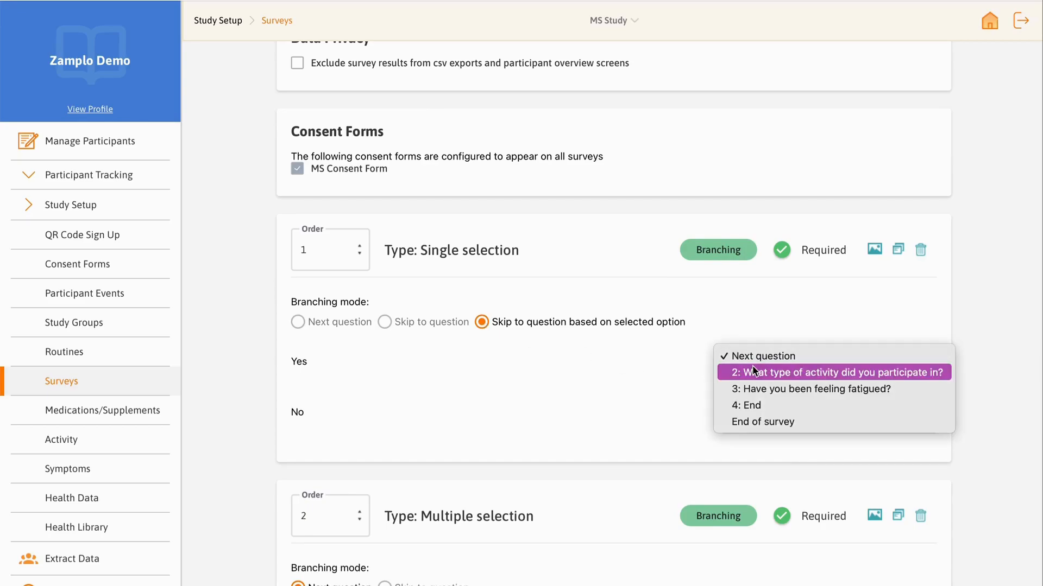
{"action": "left_click", "coordinate": [782, 374]}
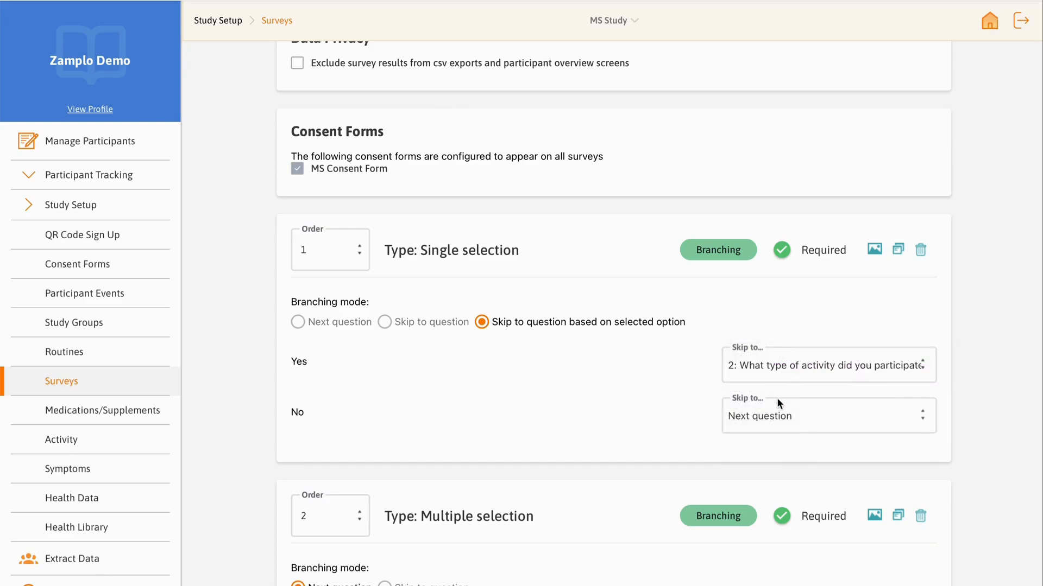
{"action": "left_click", "coordinate": [778, 405]}
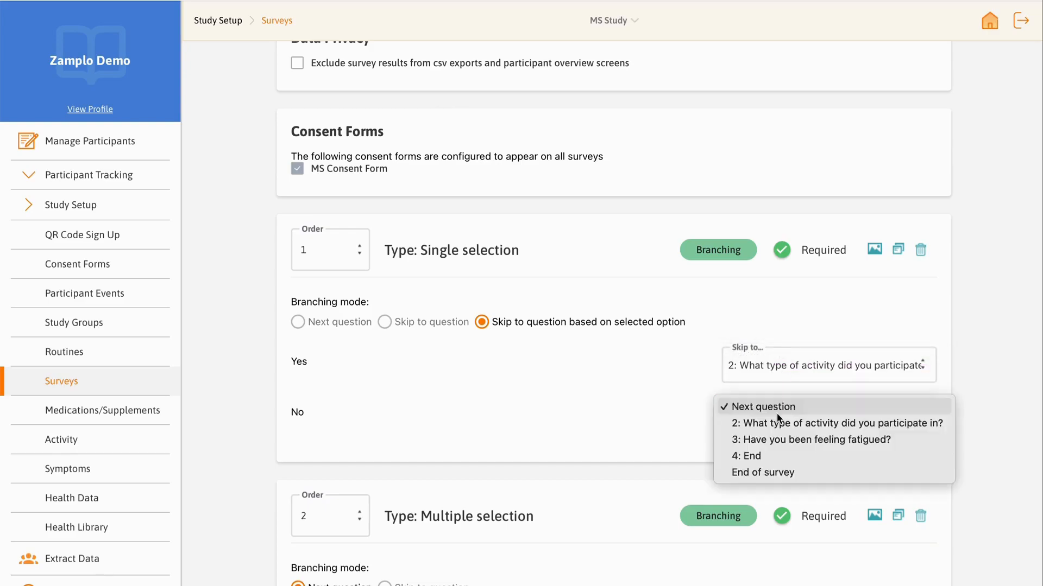
{"action": "left_click", "coordinate": [787, 438]}
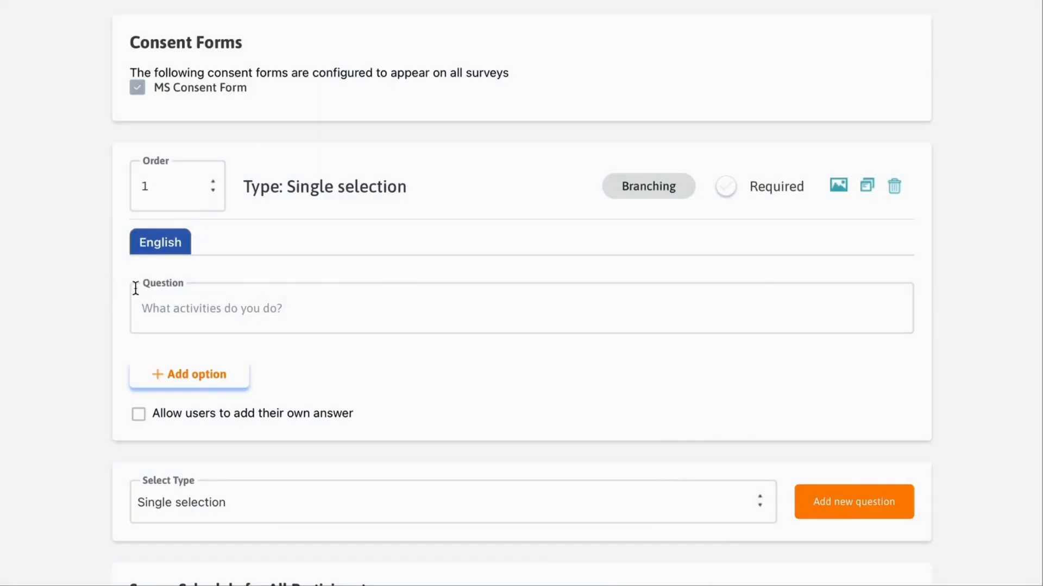
Enter "In the past week have you had challenges with your balance?" as the text of the single selection question.
{"action": "left_click", "coordinate": [191, 306]}
{"action": "type", "text": "In the past week have"}
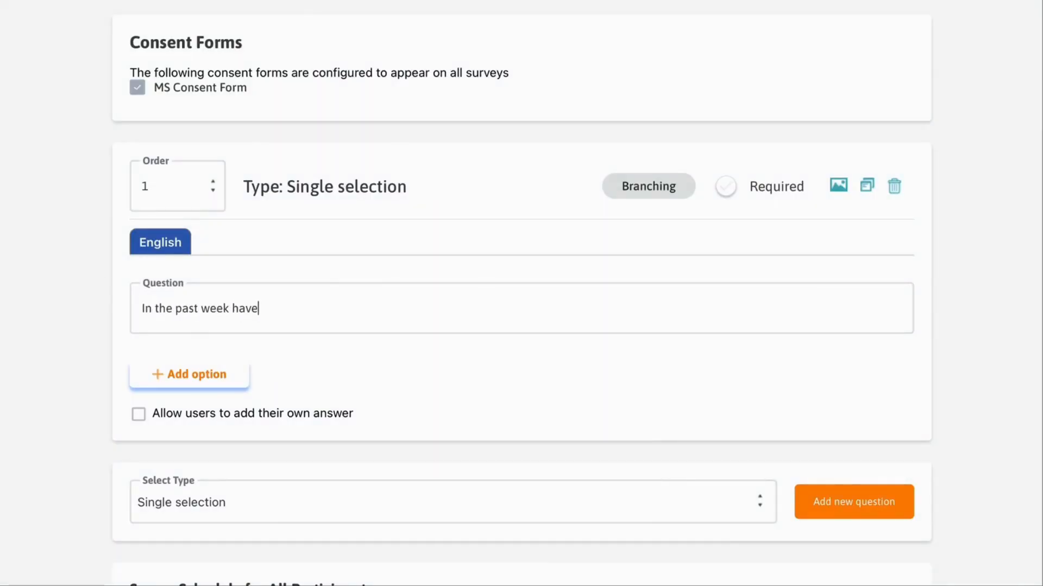
{"action": "type", "text": " you had challenges with your"}
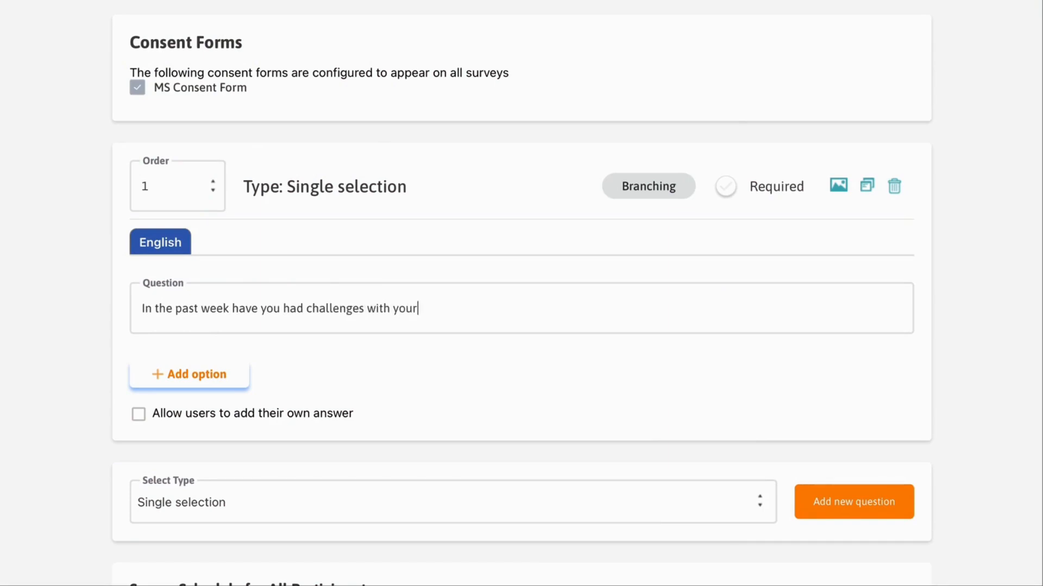
{"action": "type", "text": " balance?"}
Add the answer options Yes, A little and No to the balance question.
{"action": "left_click", "coordinate": [172, 379]}
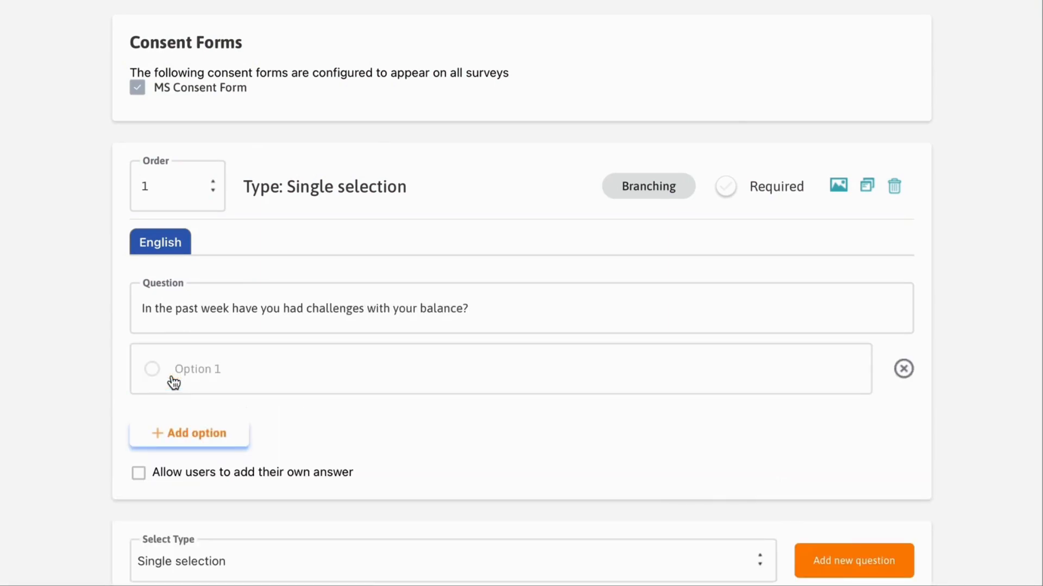
{"action": "type", "text": "Yes"}
{"action": "left_click", "coordinate": [200, 428]}
{"action": "type", "text": "A little"}
{"action": "left_click", "coordinate": [204, 495]}
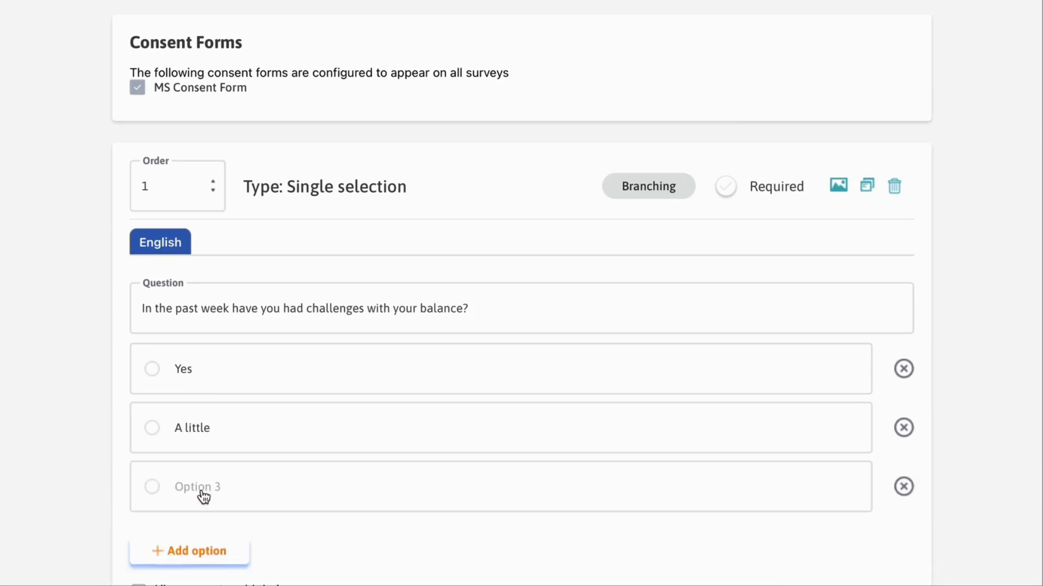
{"action": "type", "text": "No"}
Remove the No option from the balance question and add it again as the third option.
{"action": "scroll", "coordinate": [513, 492], "scroll_direction": "down", "scroll_amount": 1}
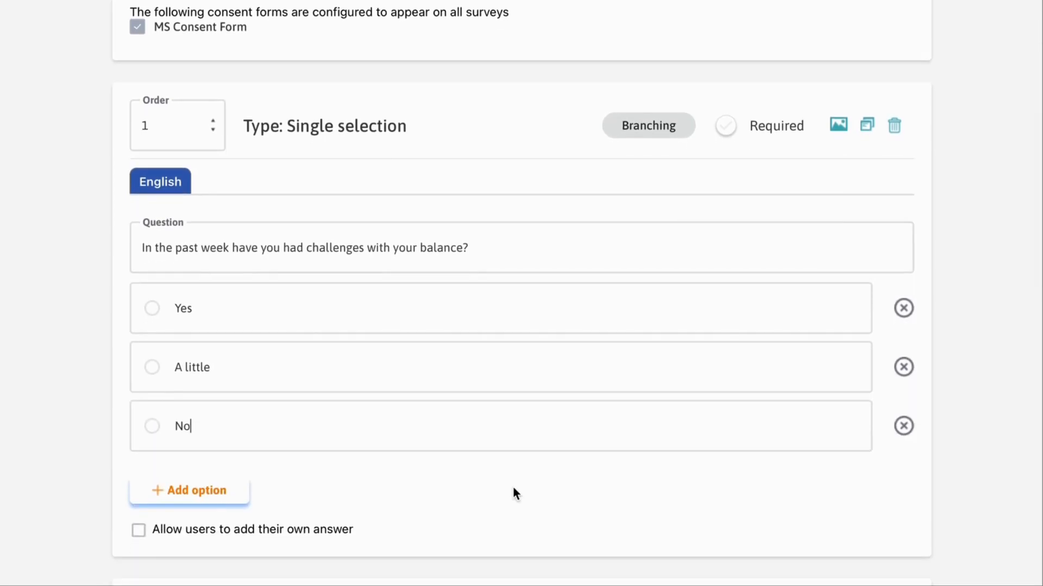
{"action": "left_click", "coordinate": [902, 427]}
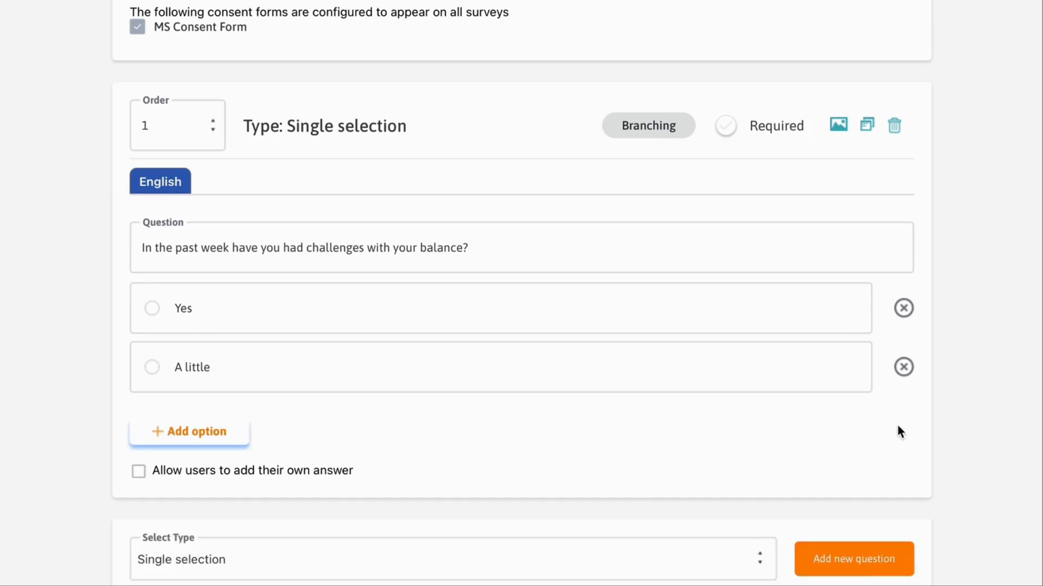
{"action": "left_click", "coordinate": [181, 442]}
{"action": "type", "text": "No"}
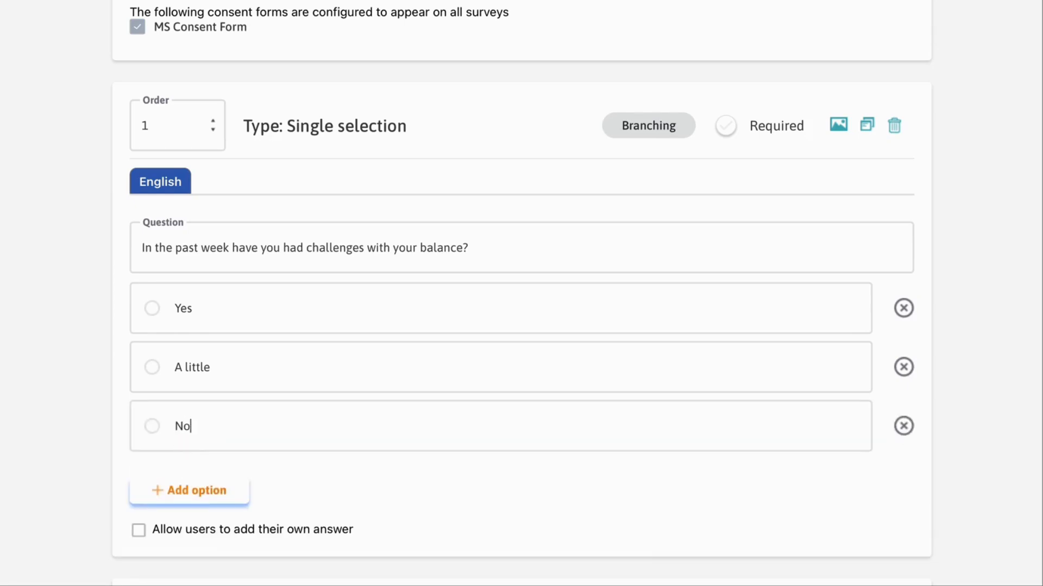
Allow users to add their own answer to the balance question.
{"action": "scroll", "coordinate": [312, 496], "scroll_direction": "down", "scroll_amount": 1}
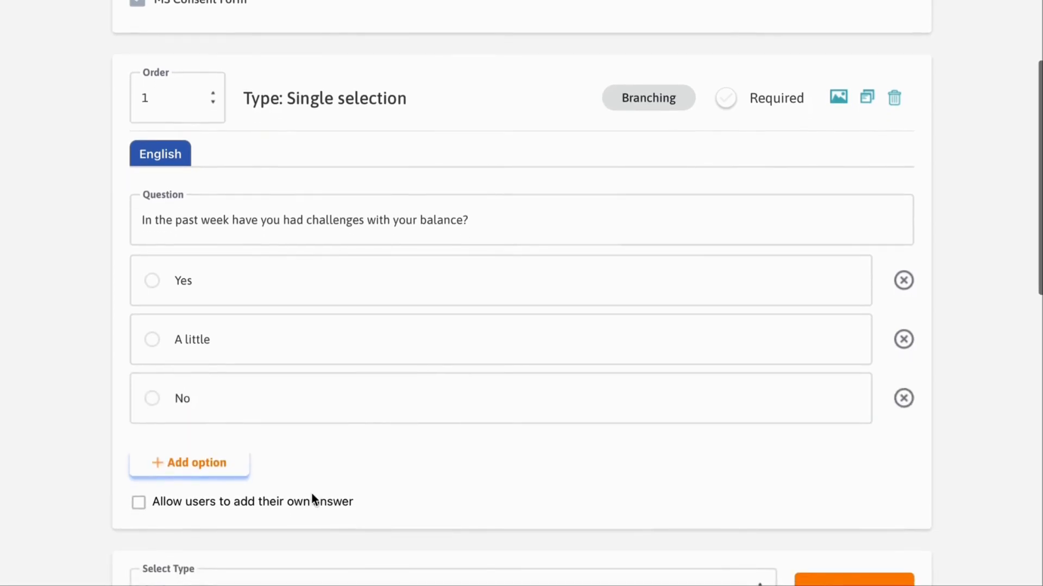
{"action": "left_click", "coordinate": [142, 504]}
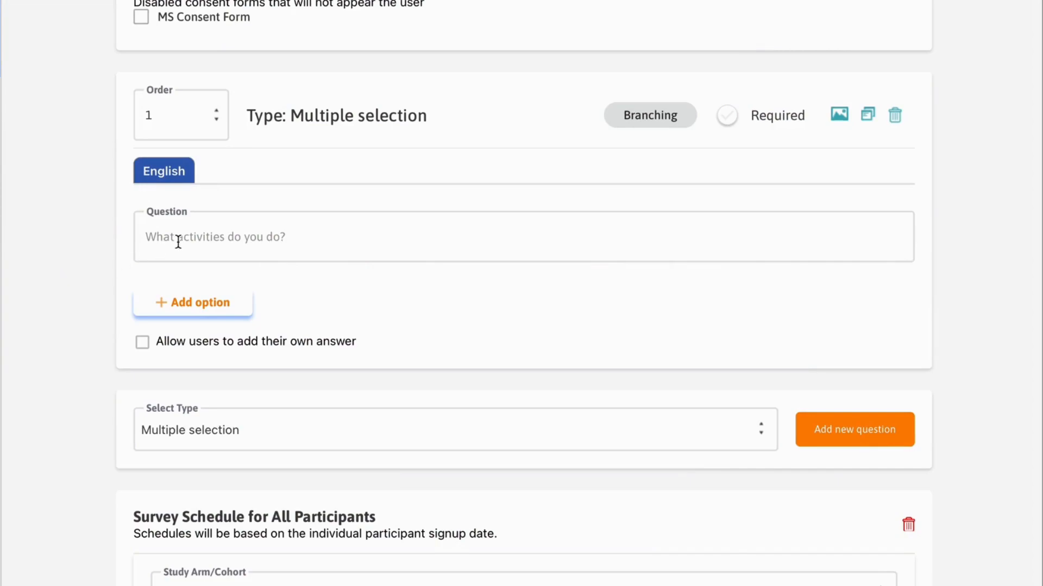
Enter "In the past week, what symptoms did you experience?" as the text of the multiple selection question.
{"action": "left_click", "coordinate": [179, 242]}
{"action": "type", "text": "In the past w"}
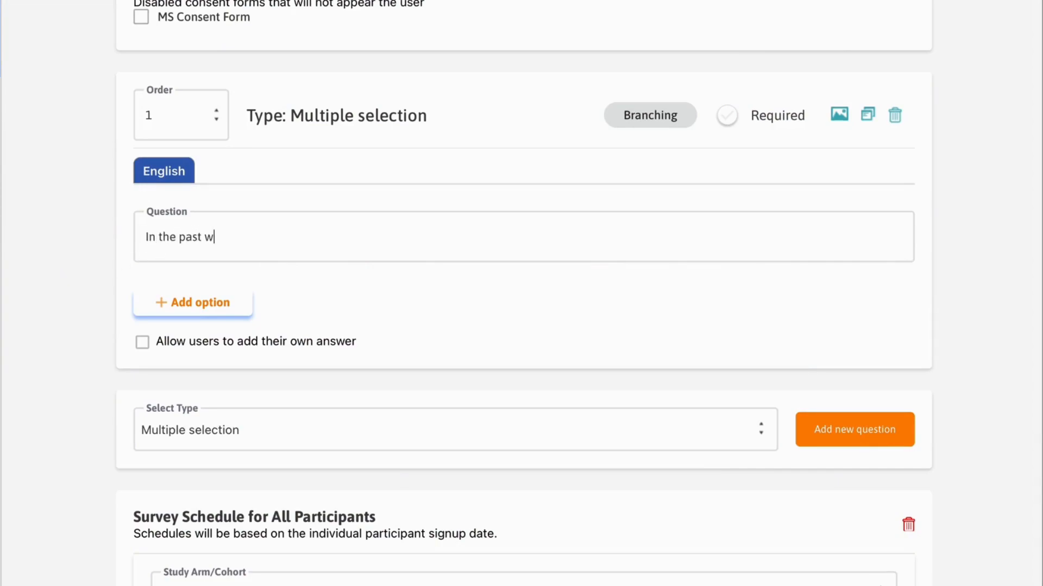
{"action": "type", "text": "eek, what symptoms did you experience?"}
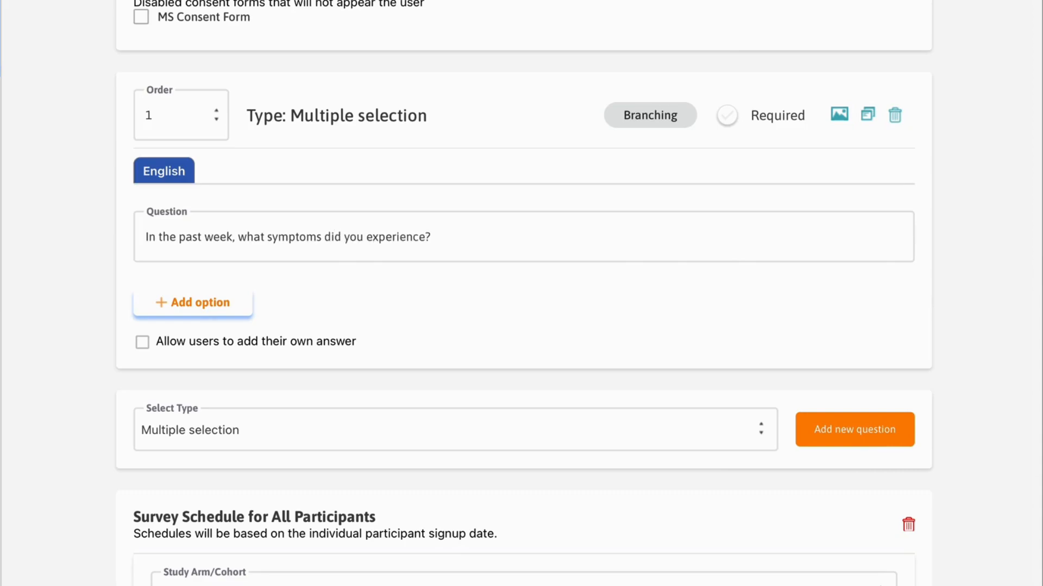
Add the answer options Insomnia, Fatigue, Tremors, Pain and Other to the symptoms question.
{"action": "left_click", "coordinate": [203, 302]}
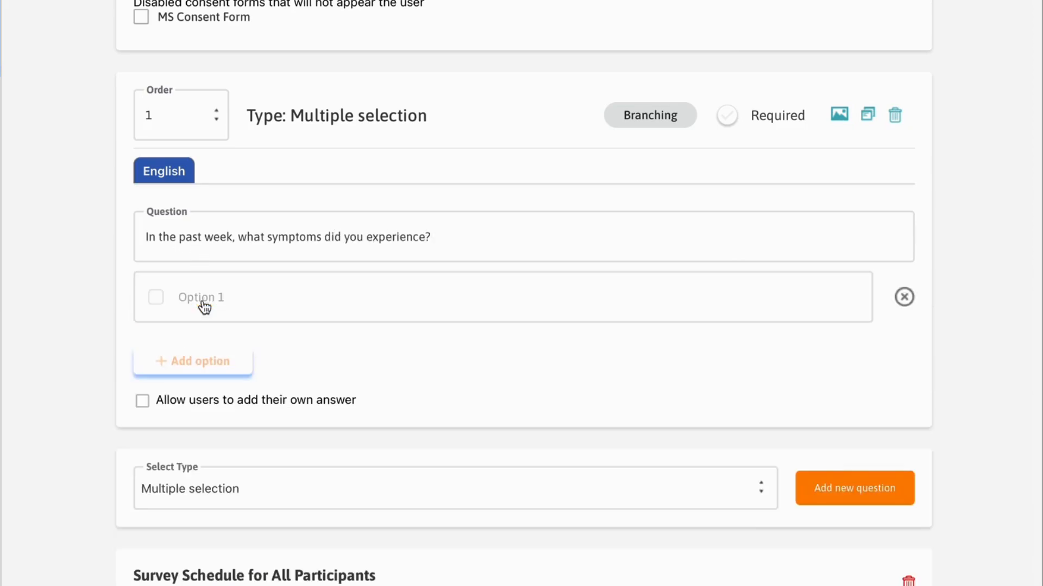
{"action": "type", "text": "Insomnia"}
{"action": "left_click", "coordinate": [199, 361]}
{"action": "type", "text": "Fatigue"}
{"action": "left_click", "coordinate": [190, 422]}
{"action": "type", "text": "Tremors"}
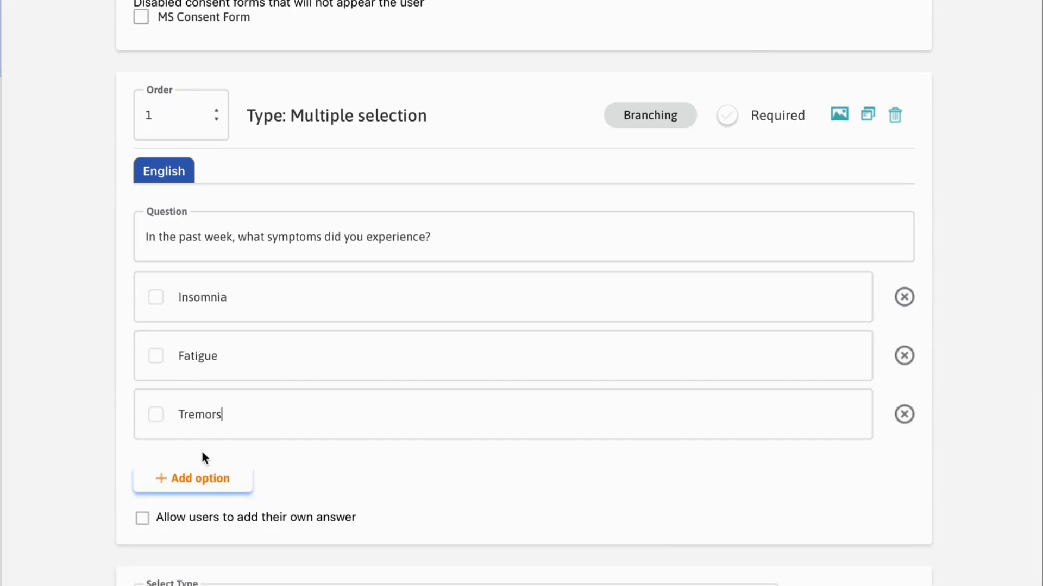
{"action": "left_click", "coordinate": [205, 477]}
{"action": "type", "text": "Pain"}
{"action": "left_click", "coordinate": [196, 537]}
{"action": "type", "text": "Other"}
{"action": "scroll", "coordinate": [380, 541], "scroll_direction": "down", "scroll_amount": 1}
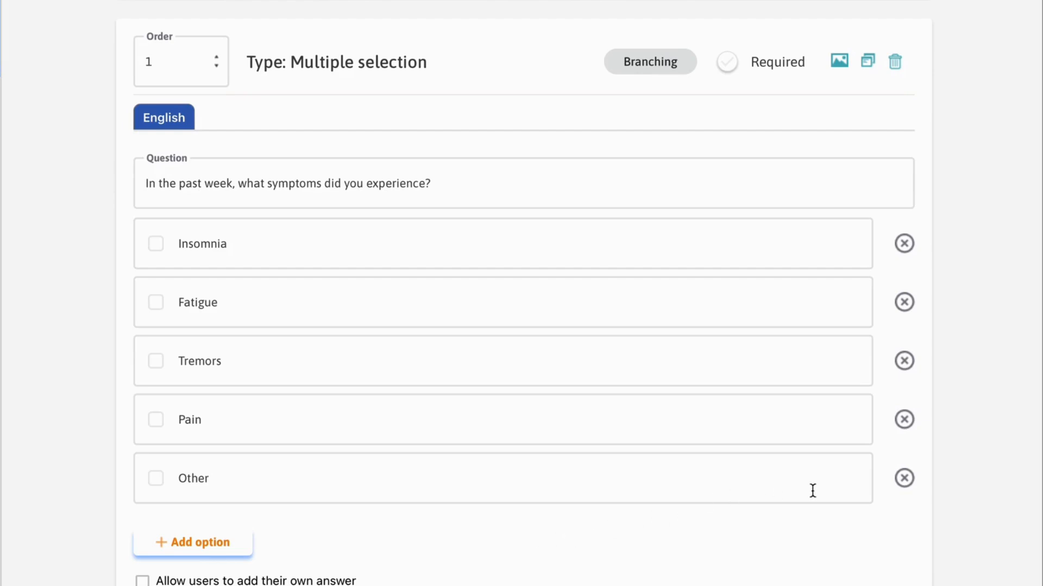
Remove the Other option from the symptoms question and allow users to add their own answer.
{"action": "left_click", "coordinate": [905, 480]}
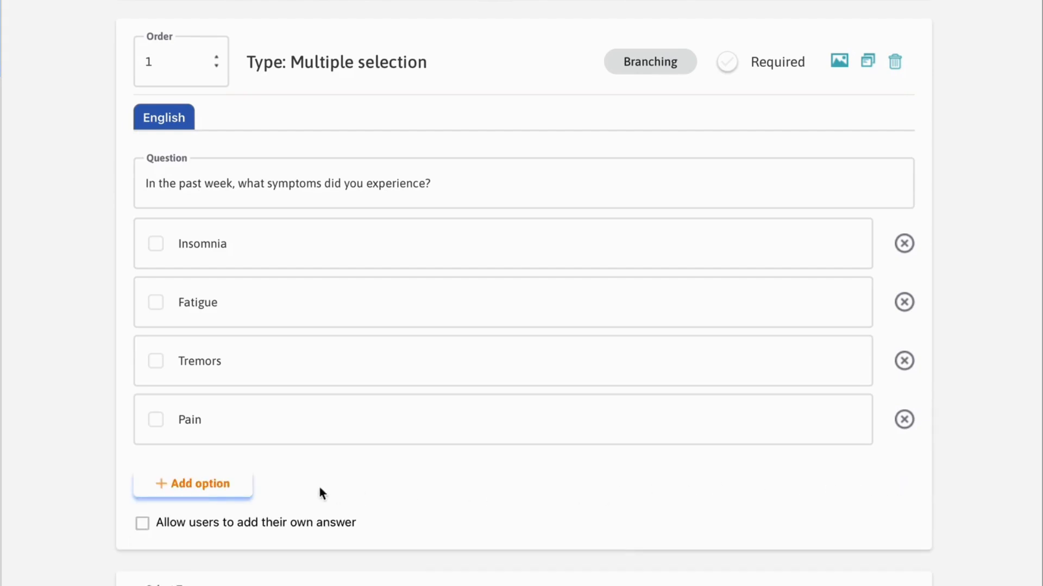
{"action": "left_click", "coordinate": [142, 525]}
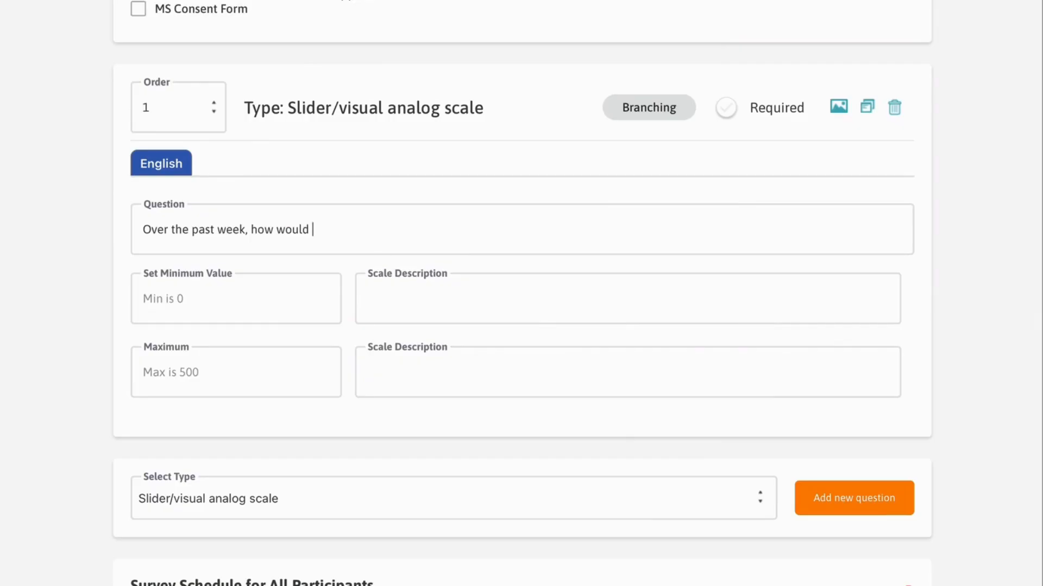
Complete the slider question as "Over the past week, how would you rate your overall mental well-being?" and set its minimum to 0, described as "Very low".
{"action": "type", "text": "you rate your overall mental well-being?"}
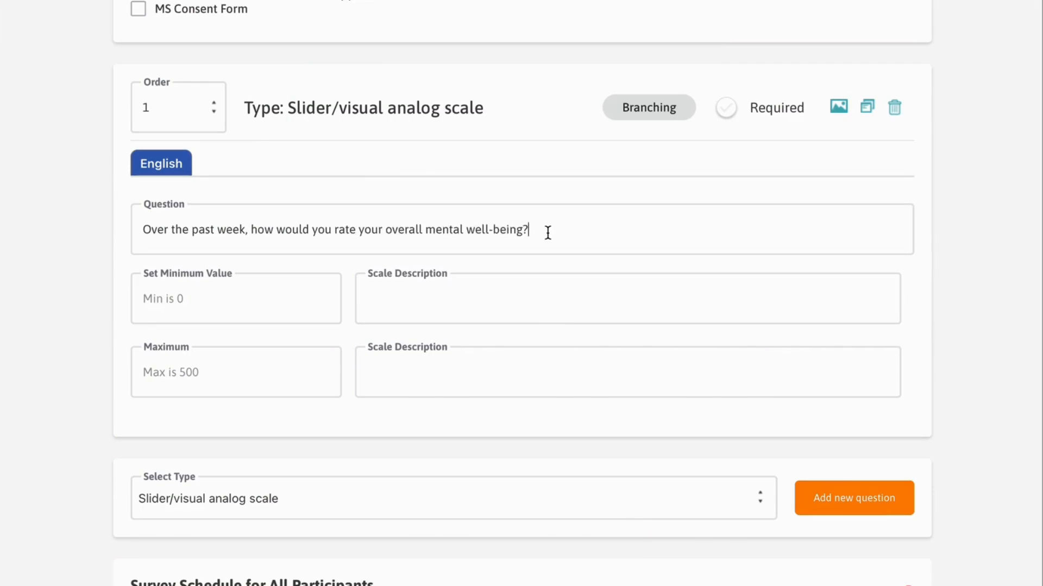
{"action": "left_click", "coordinate": [252, 303]}
{"action": "type", "text": "0"}
{"action": "left_click", "coordinate": [397, 296]}
{"action": "type", "text": "Very low"}
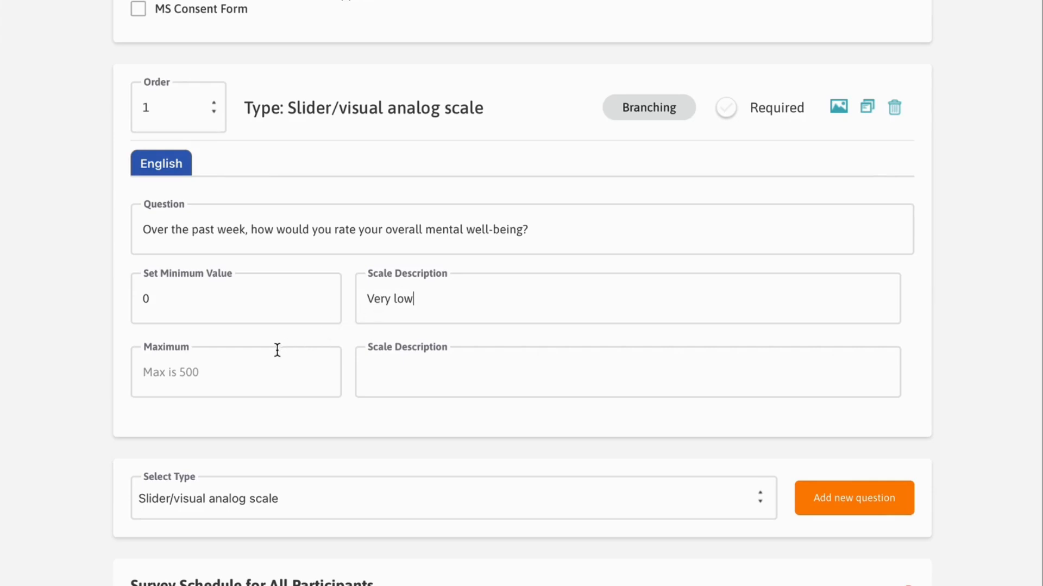
Set the mental well-being slider's maximum to 10 with the scale description "Very highly".
{"action": "left_click", "coordinate": [243, 368]}
{"action": "type", "text": "10"}
{"action": "left_click", "coordinate": [379, 373]}
{"action": "type", "text": "Very highly"}
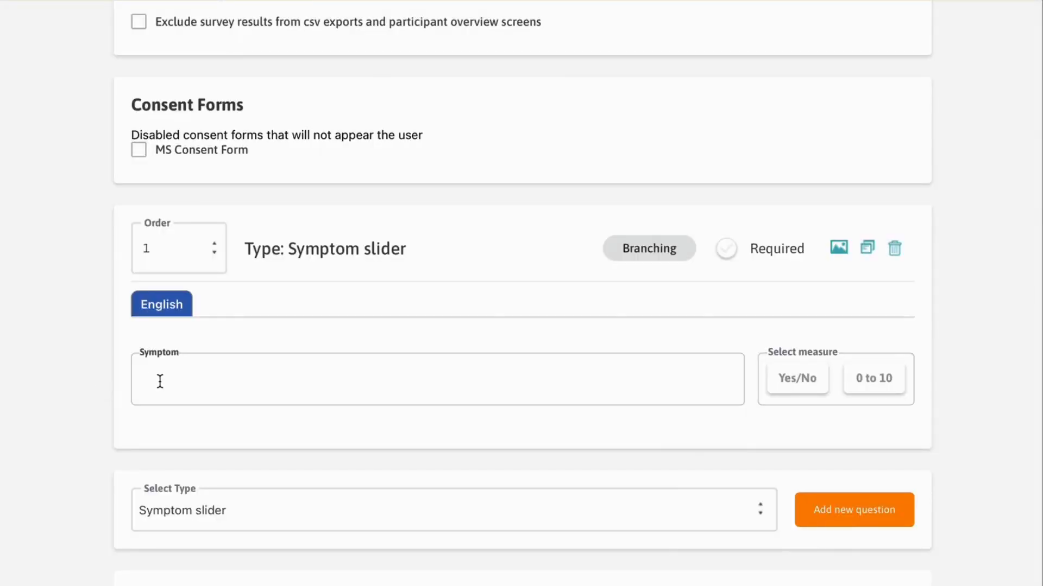
Look up "pain" and choose Pain as the symptom of the symptom slider question.
{"action": "left_click", "coordinate": [158, 380]}
{"action": "type", "text": "pain"}
{"action": "scroll", "coordinate": [245, 495], "scroll_direction": "down", "scroll_amount": 2}
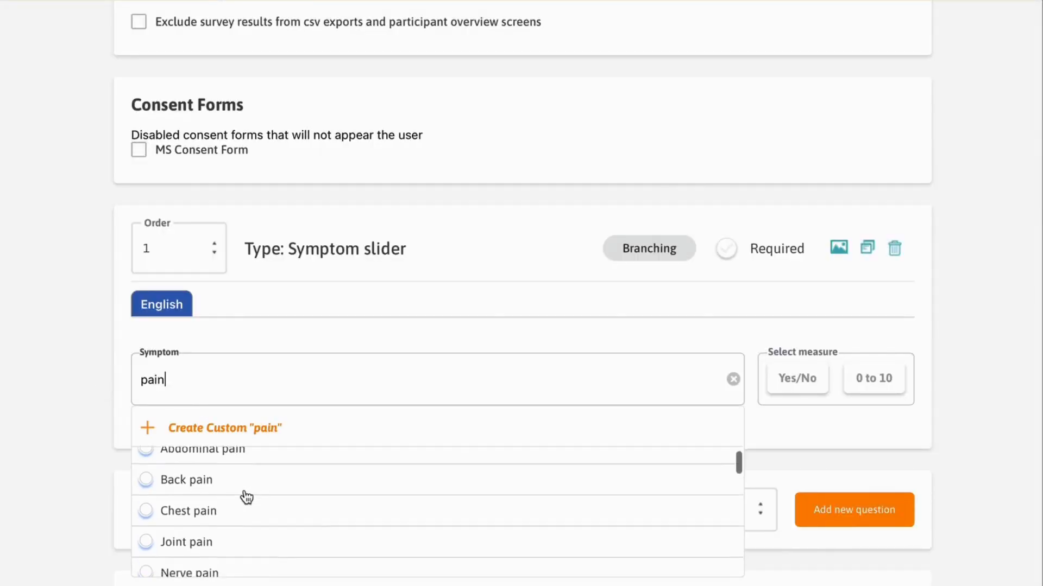
{"action": "left_click", "coordinate": [226, 546]}
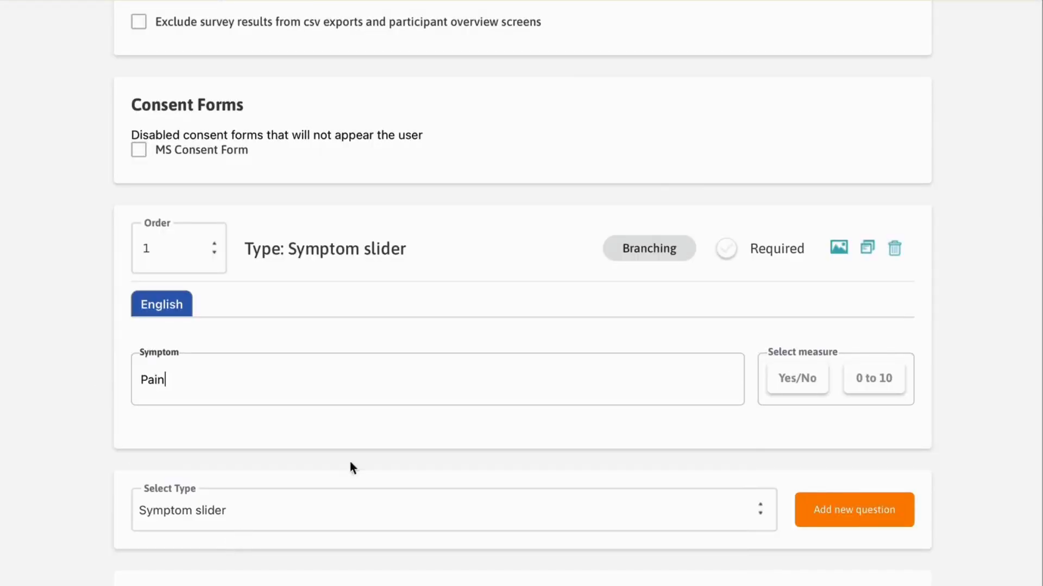
Try the Yes/No measure for the Pain symptom and settle on the 0 to 10 measure.
{"action": "left_click", "coordinate": [794, 376]}
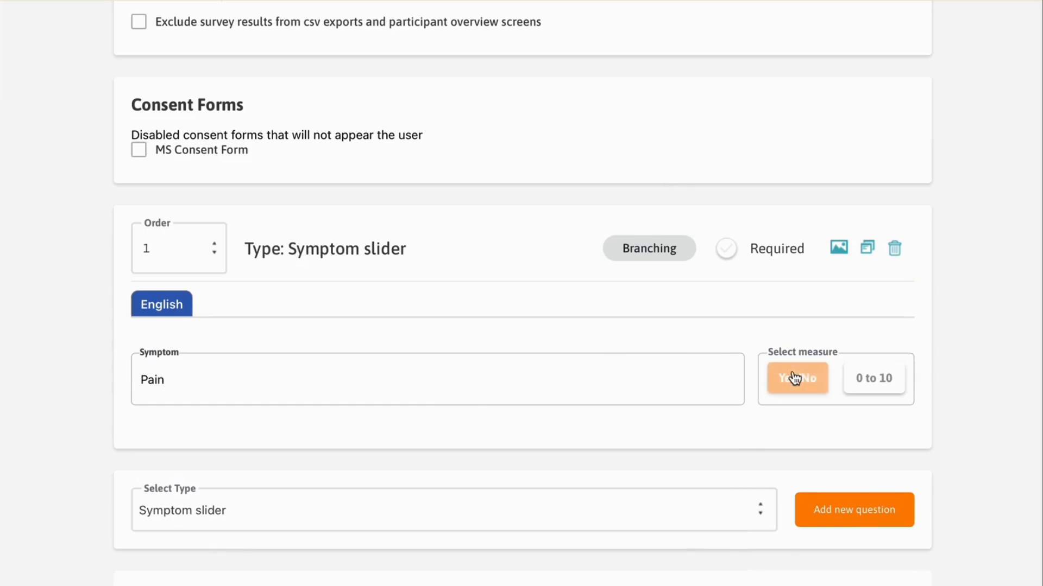
{"action": "left_click", "coordinate": [865, 382]}
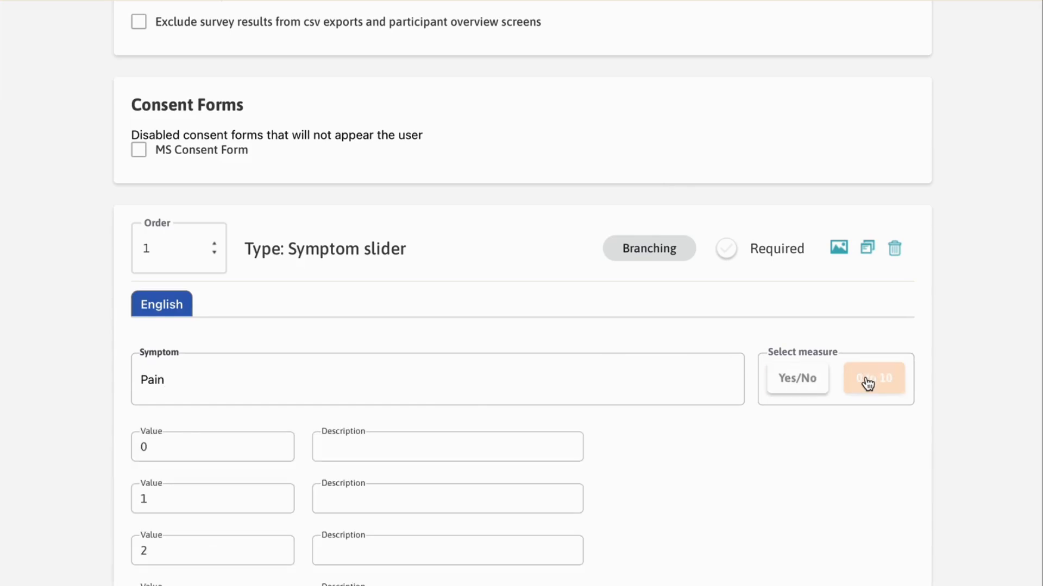
{"action": "left_click", "coordinate": [818, 385]}
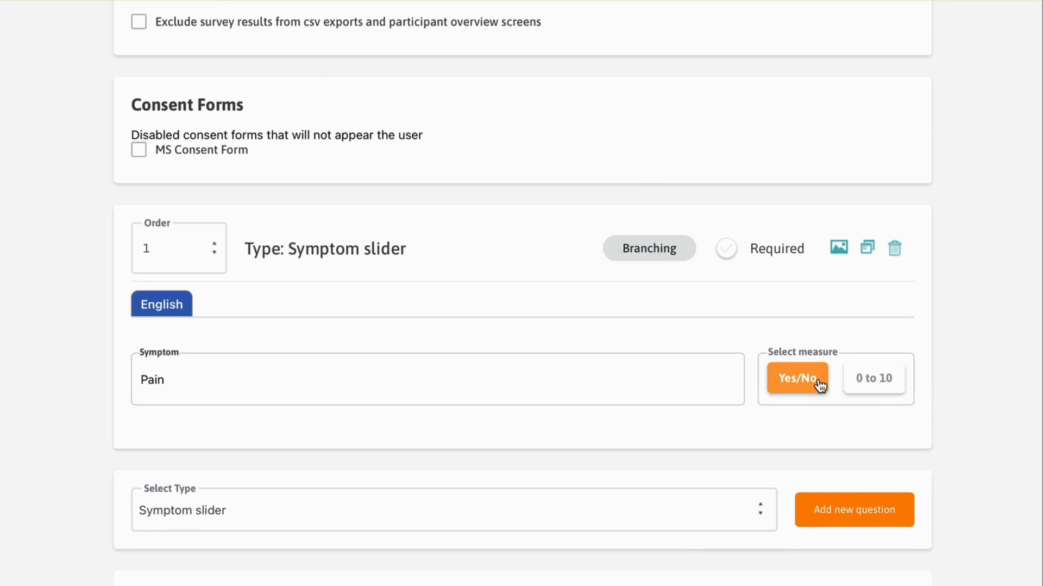
{"action": "left_click", "coordinate": [865, 383]}
Describe pain values 0, 2 and 5 as "No pain", "Discomforting" and "Moderate pain" respectively.
{"action": "scroll", "coordinate": [717, 477], "scroll_direction": "down", "scroll_amount": 1}
{"action": "scroll", "coordinate": [718, 483], "scroll_direction": "down", "scroll_amount": 6}
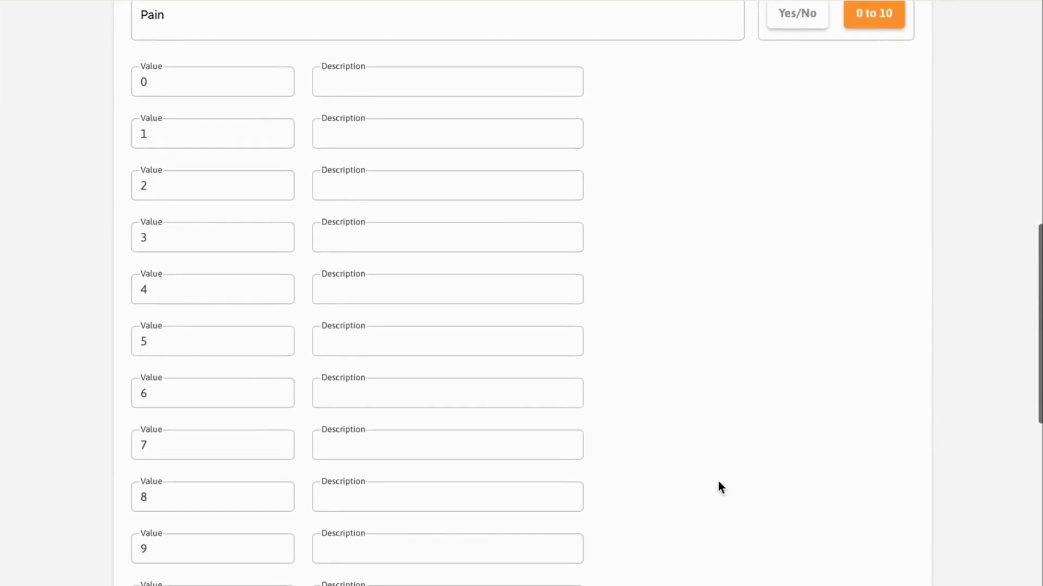
{"action": "left_click", "coordinate": [386, 82]}
{"action": "type", "text": "No pain"}
{"action": "left_click", "coordinate": [392, 187]}
{"action": "type", "text": "Discomforting"}
{"action": "left_click", "coordinate": [355, 338]}
{"action": "type", "text": "Moderate pain"}
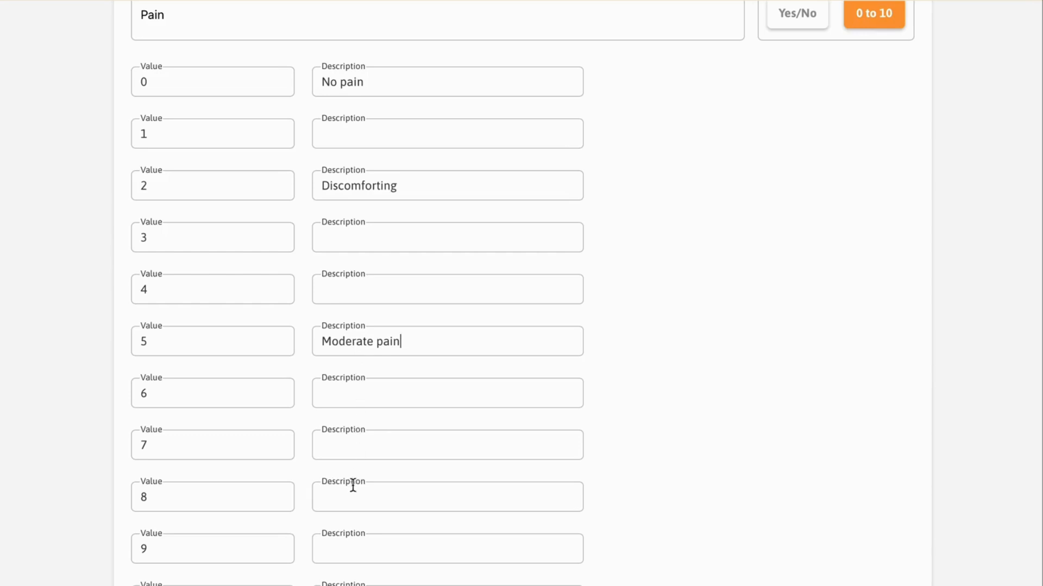
Describe pain value 8 as "Very intense pain" and the last value of the scale as "Severe pain".
{"action": "left_click", "coordinate": [347, 504]}
{"action": "type", "text": "Very intense pain"}
{"action": "scroll", "coordinate": [382, 584], "scroll_direction": "down", "scroll_amount": 3}
{"action": "left_click", "coordinate": [382, 505]}
{"action": "type", "text": "Severe pi"}
{"action": "key", "text": "BackSpace"}
{"action": "type", "text": "ain"}
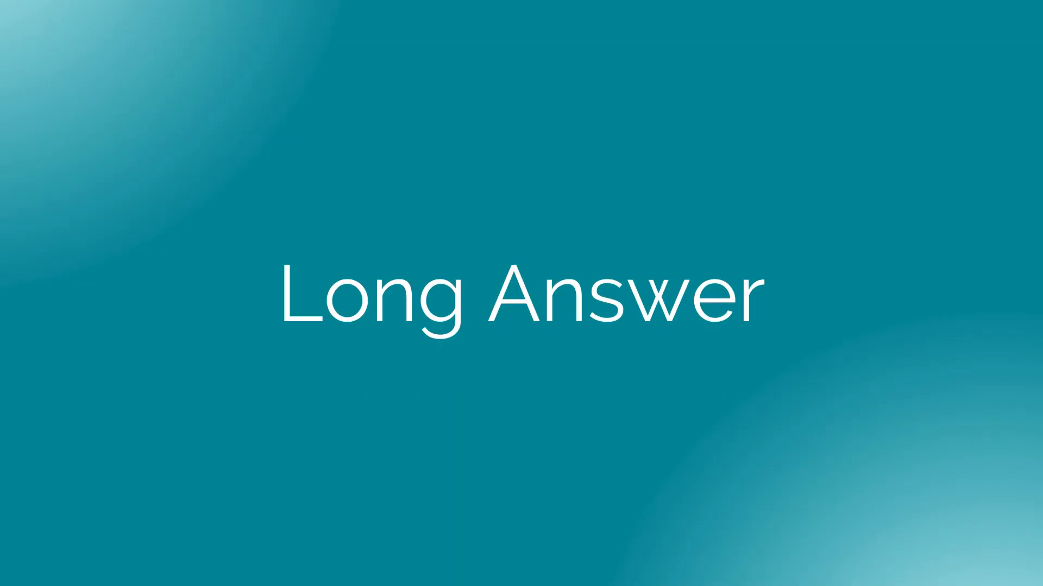
Complete the long answer question "How would you describe your current treatment?" and answer "I find my current treatment difficult to manage" in the participant preview.
{"action": "type", "text": "ld you describe your curr"}
{"action": "type", "text": "ent treatment?"}
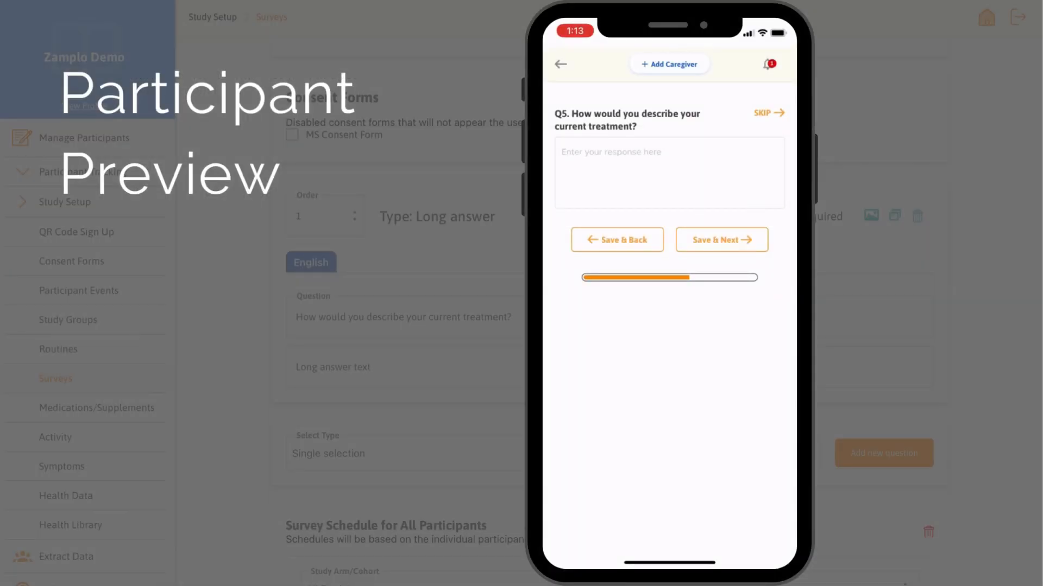
{"action": "left_click", "coordinate": [668, 163]}
{"action": "type", "text": "I find my current treatment difficult to manage"}
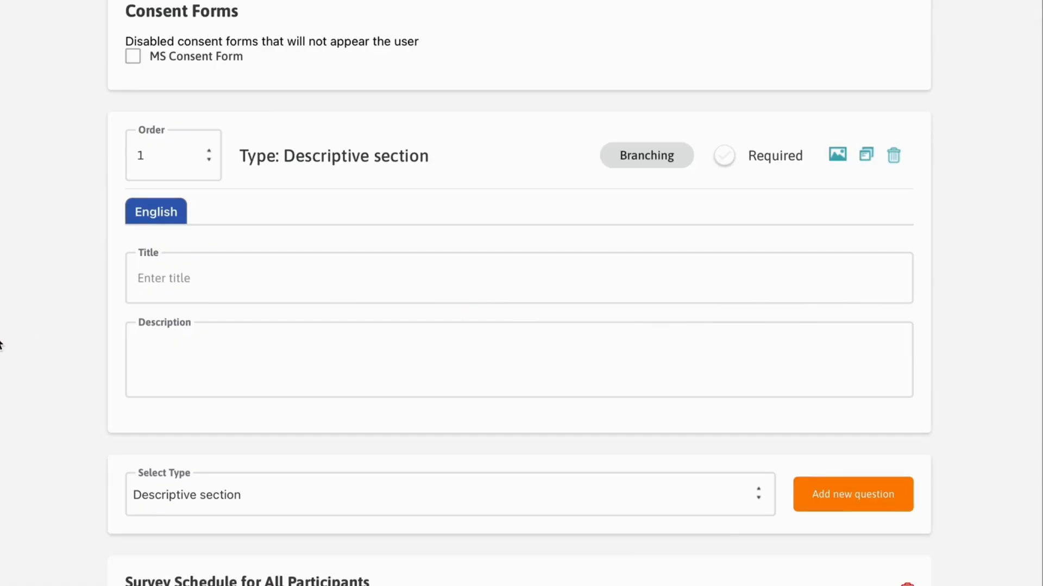
Title the descriptive section "Instructions" and describe it as "For the next five questions, please answer based only on your experience the past two weeks.".
{"action": "left_click", "coordinate": [142, 278]}
{"action": "type", "text": "Instructions"}
{"action": "left_click", "coordinate": [172, 342]}
{"action": "type", "text": "For the next five questions, p"}
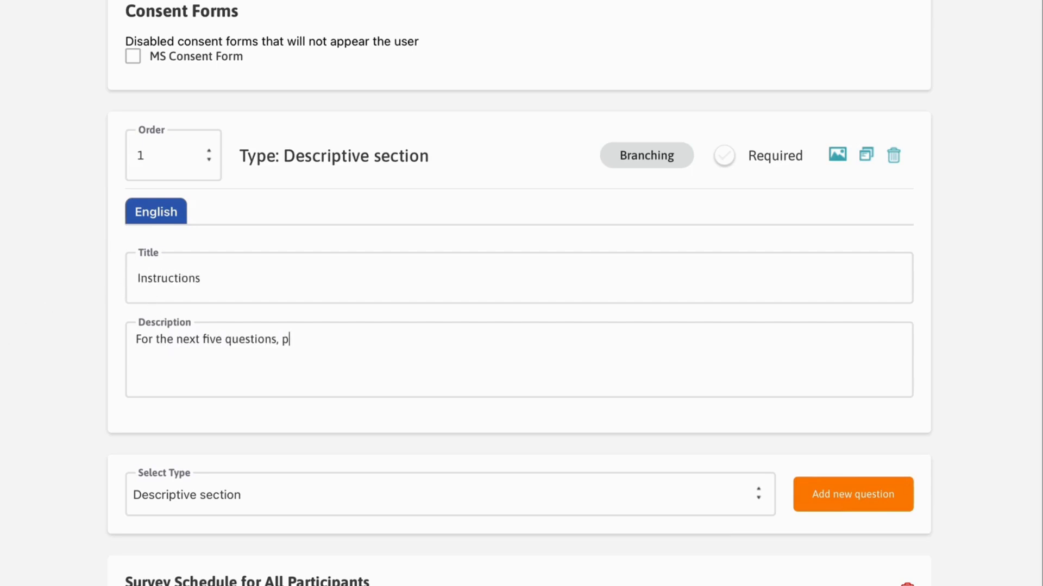
{"action": "type", "text": "lease answer based only on your "}
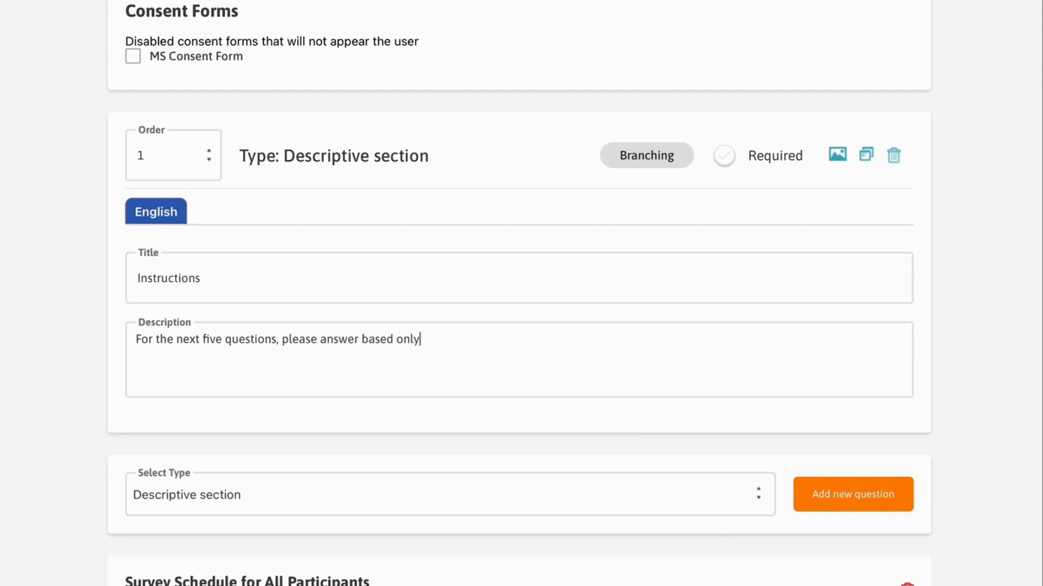
{"action": "type", "text": "experience the past two weeks."}
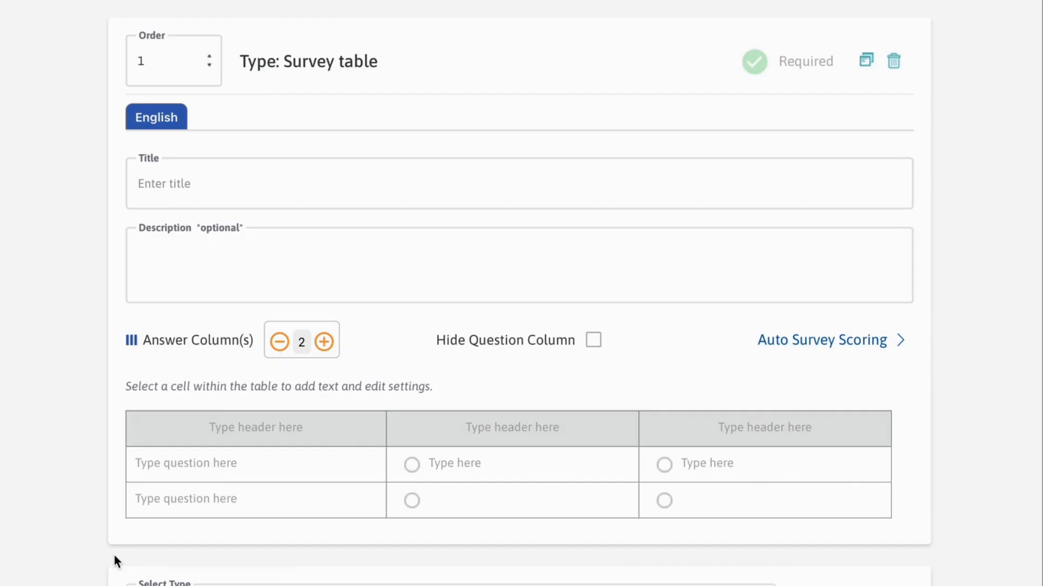
Title the survey table "Multiple Sclerosis Impact" and describe it as "The following questions will be based on your experience during the past two weeks.".
{"action": "left_click", "coordinate": [174, 182]}
{"action": "type", "text": "Multiple Sclerosis Impa"}
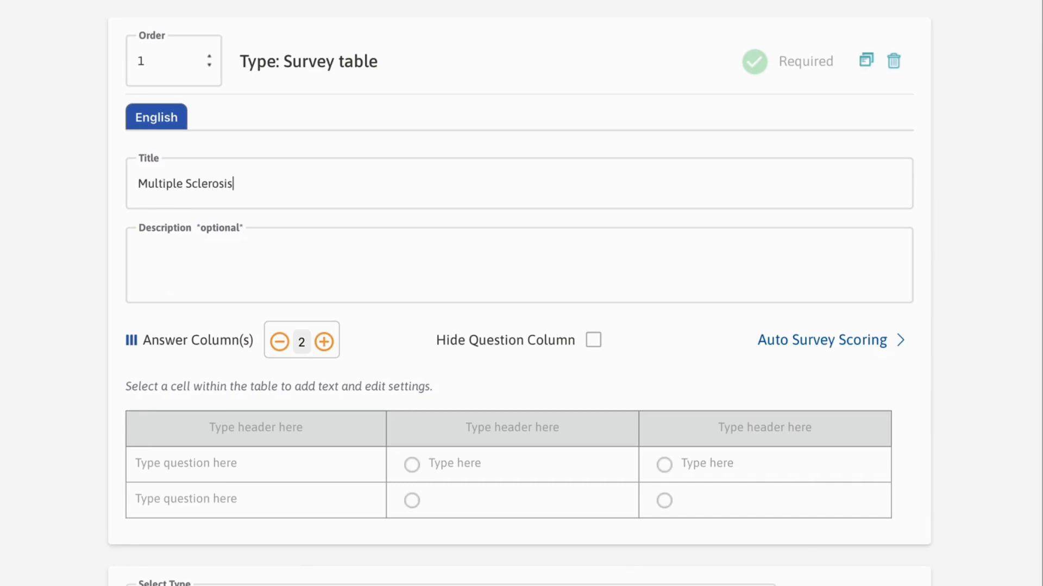
{"action": "type", "text": "ct"}
{"action": "key", "text": "Tab"}
{"action": "type", "text": "The following qu"}
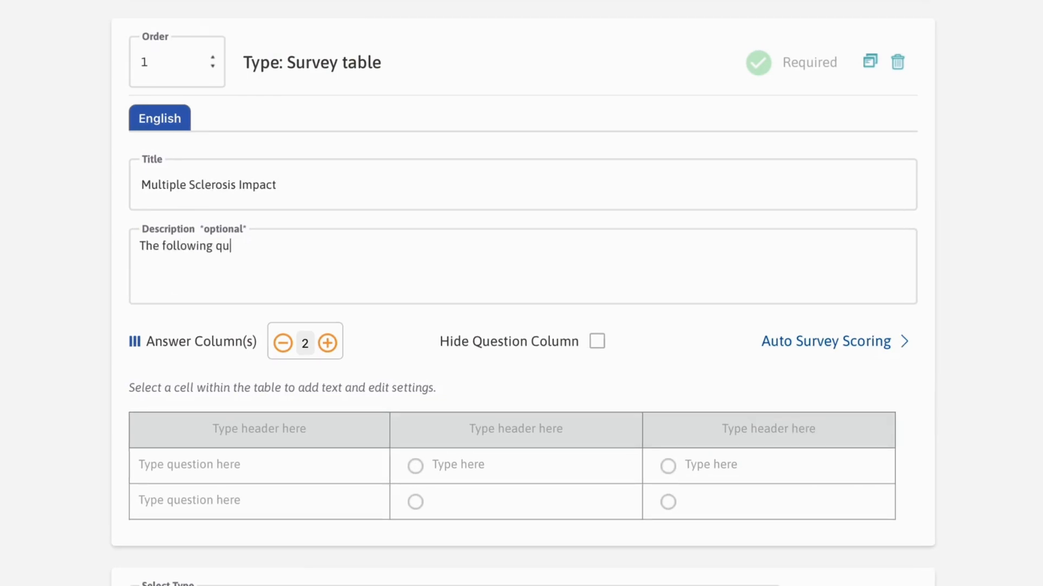
{"action": "type", "text": "estions will be based on your experienc"}
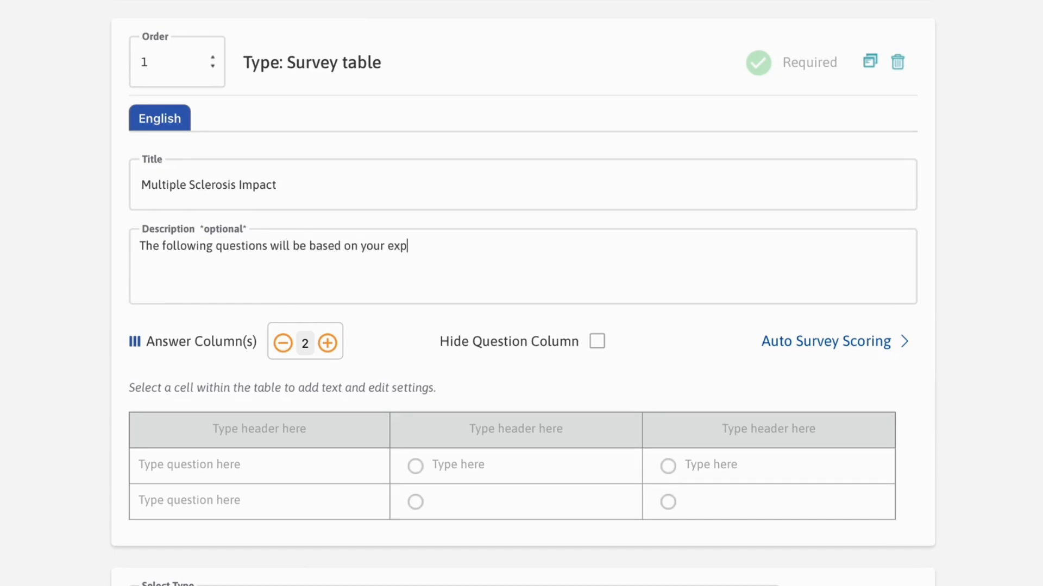
{"action": "type", "text": "e during the past two weeks."}
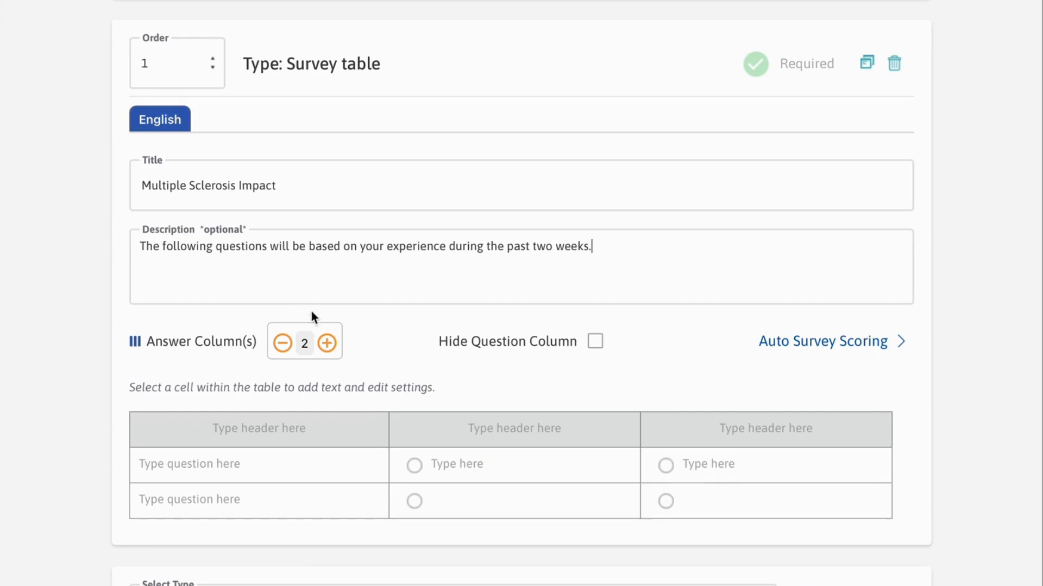
Set the number of answer columns in the survey table to 5.
{"action": "left_click", "coordinate": [327, 344]}
{"action": "left_click", "coordinate": [327, 344]}
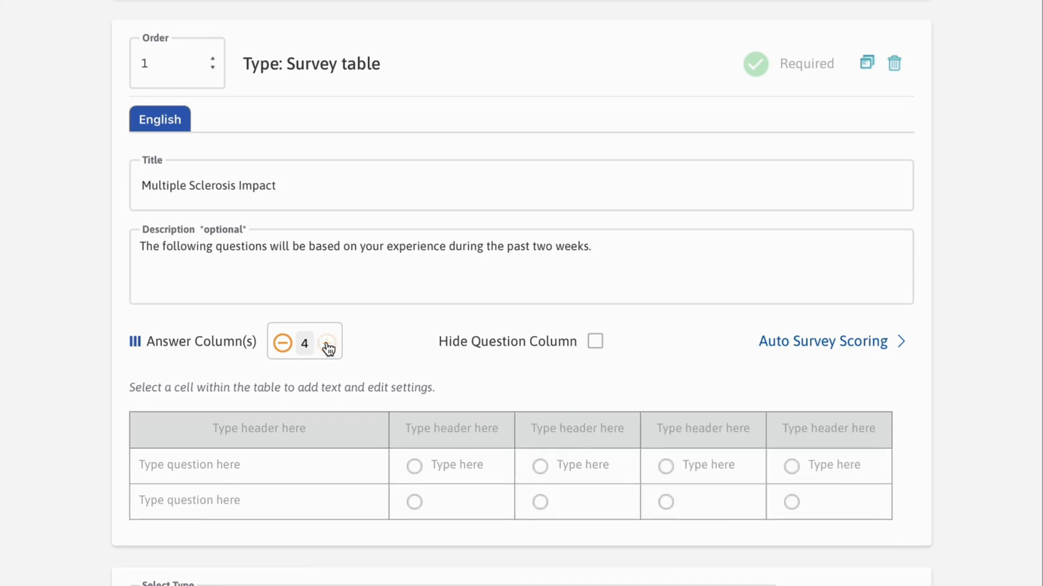
{"action": "left_click", "coordinate": [327, 346]}
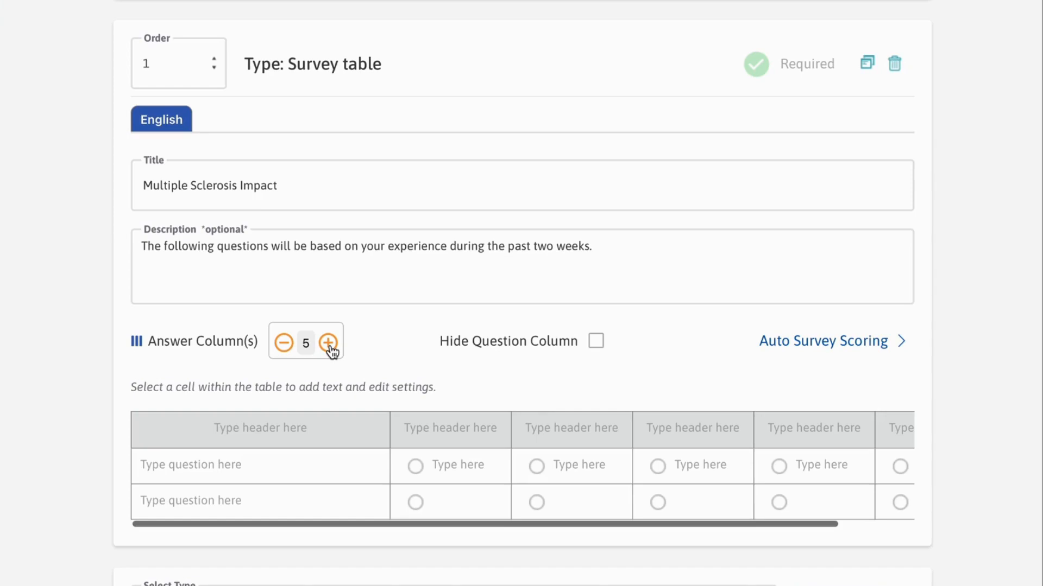
Review the header row's colour and type options and add another row below it in the survey table.
{"action": "left_click", "coordinate": [426, 428]}
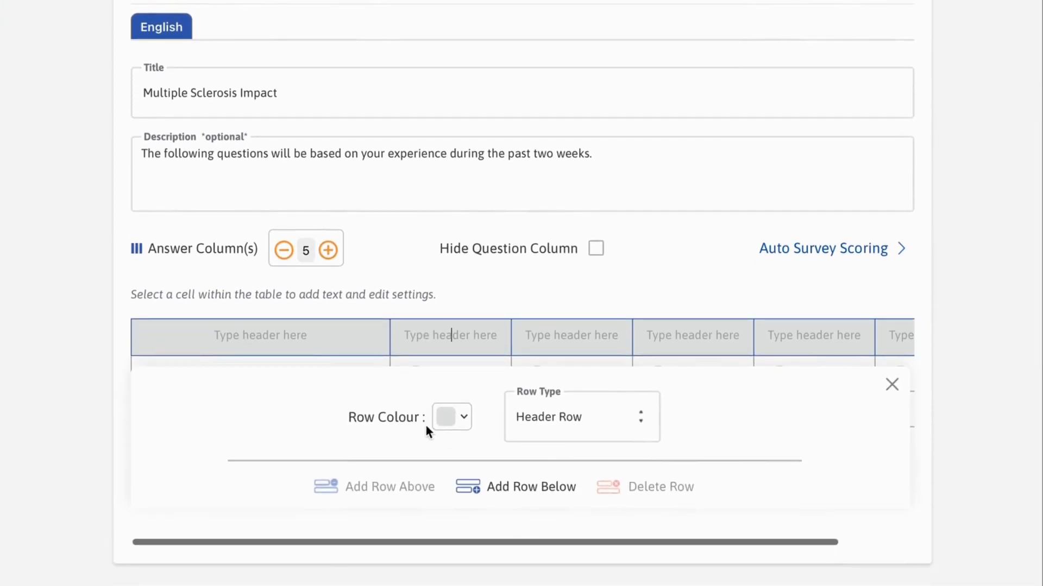
{"action": "left_click", "coordinate": [465, 422]}
{"action": "left_click", "coordinate": [628, 415]}
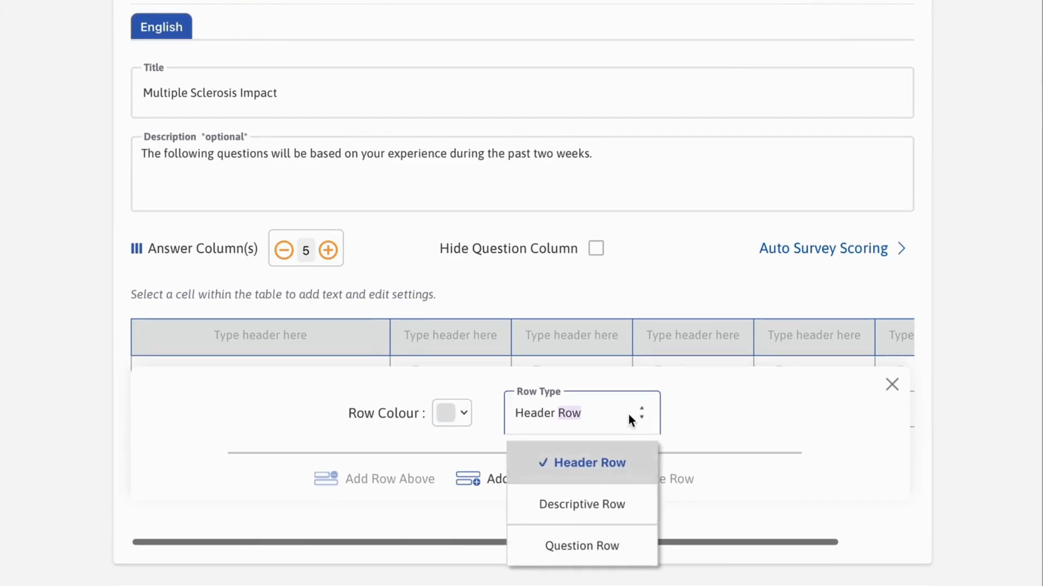
{"action": "left_click", "coordinate": [621, 422]}
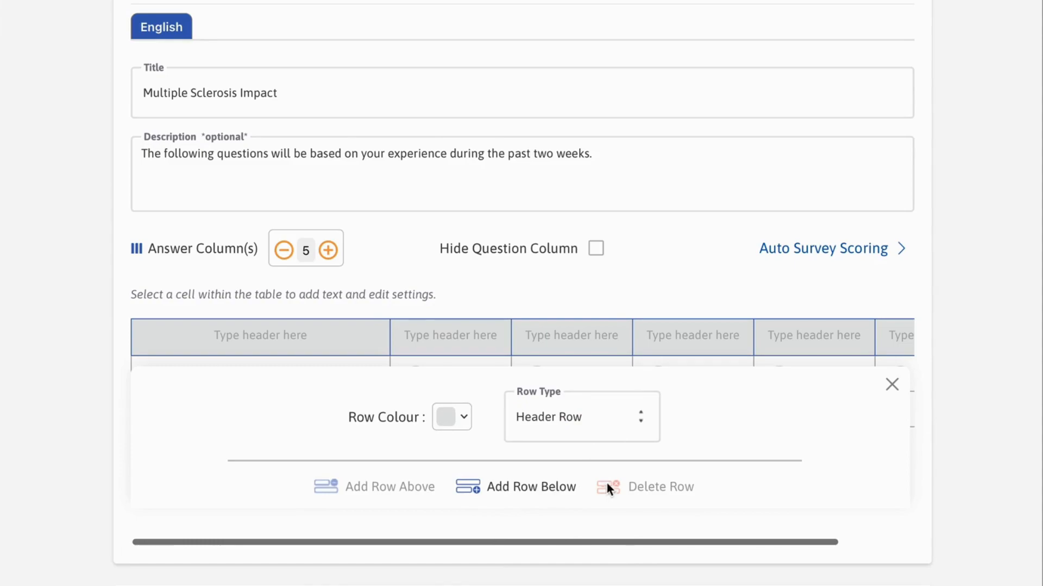
{"action": "left_click", "coordinate": [551, 491]}
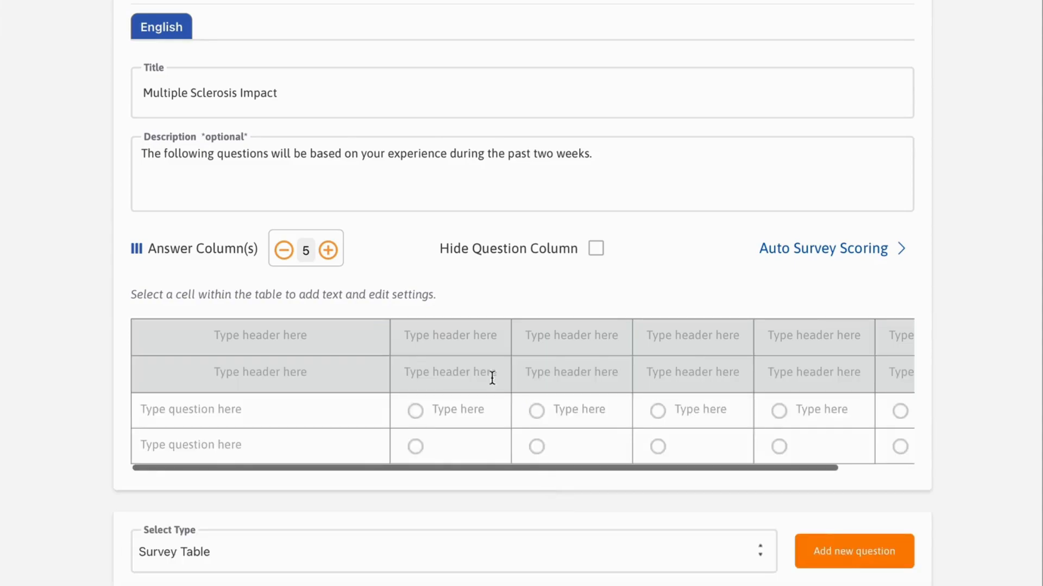
Label the five answer column headers Not at all, A little, Moderately, Quite a bit and Extremely.
{"action": "left_click", "coordinate": [467, 343]}
{"action": "type", "text": "Not at all"}
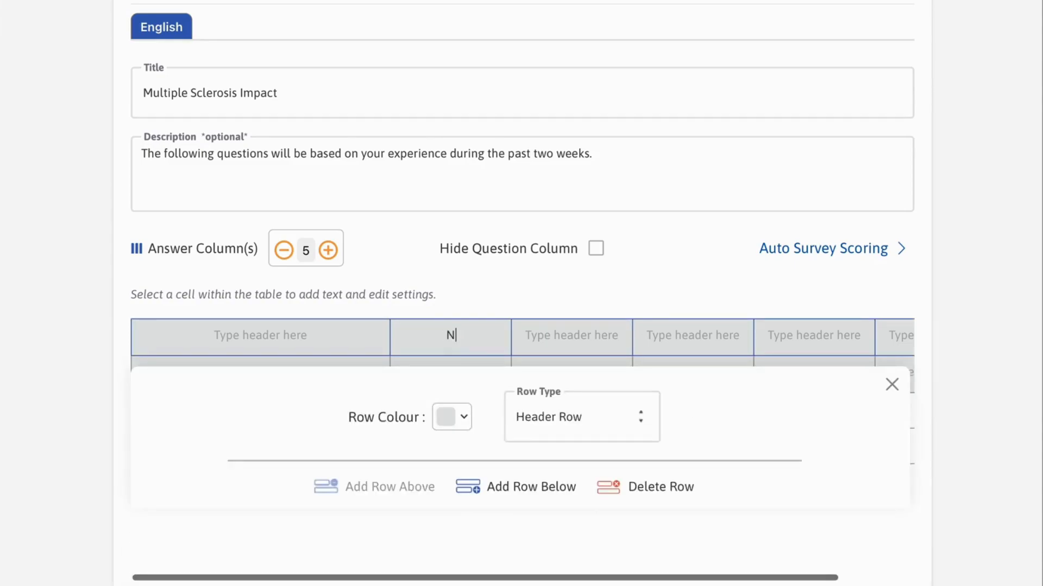
{"action": "left_click", "coordinate": [569, 345]}
{"action": "type", "text": "A little"}
{"action": "left_click", "coordinate": [689, 336]}
{"action": "type", "text": "Moderately"}
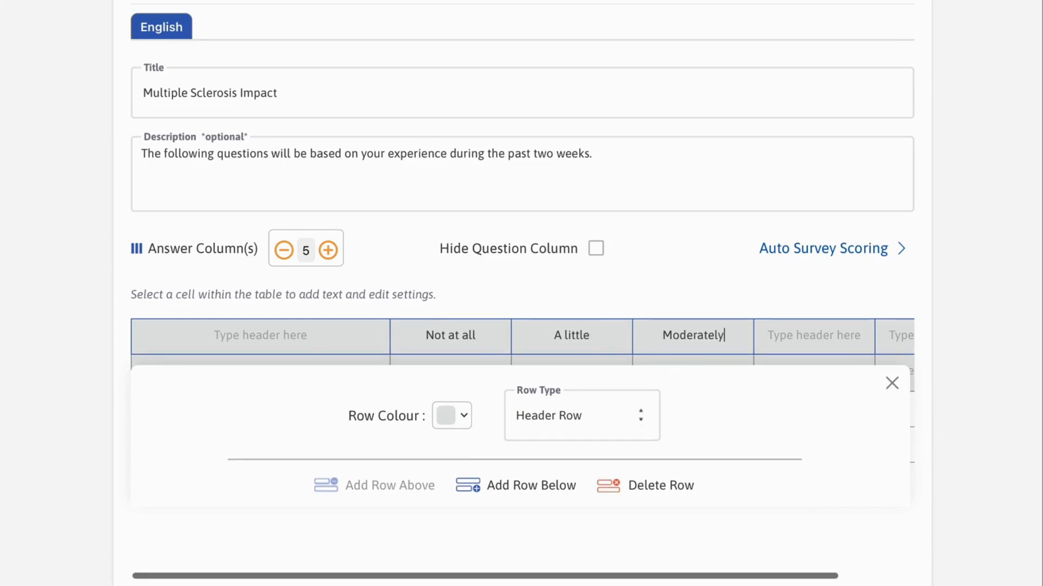
{"action": "left_click", "coordinate": [853, 335]}
{"action": "type", "text": "Quite a bit"}
{"action": "key", "text": "Tab"}
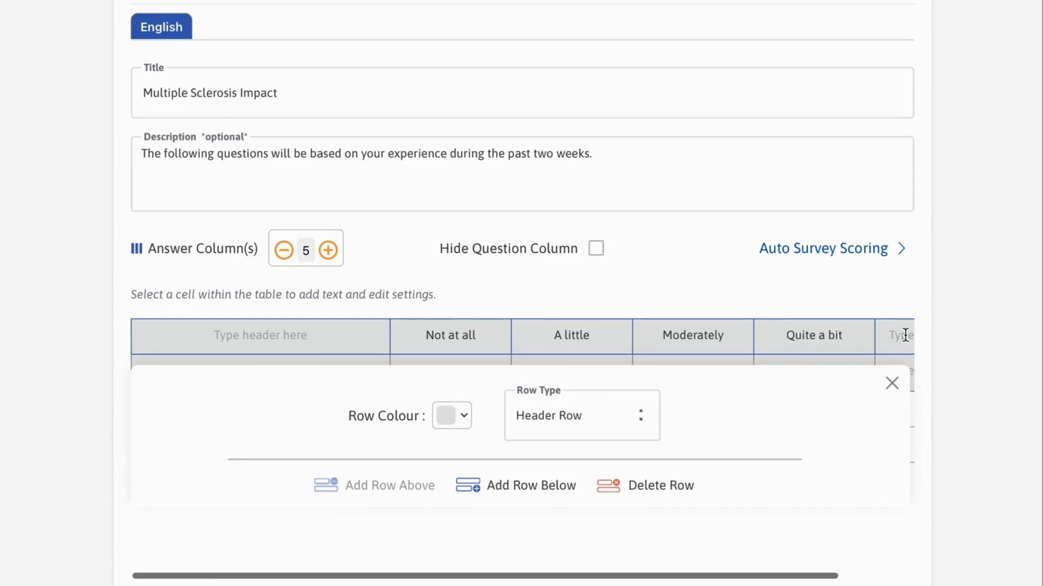
{"action": "type", "text": "Extremely"}
Delete the extra header row from the survey table.
{"action": "left_click", "coordinate": [884, 359]}
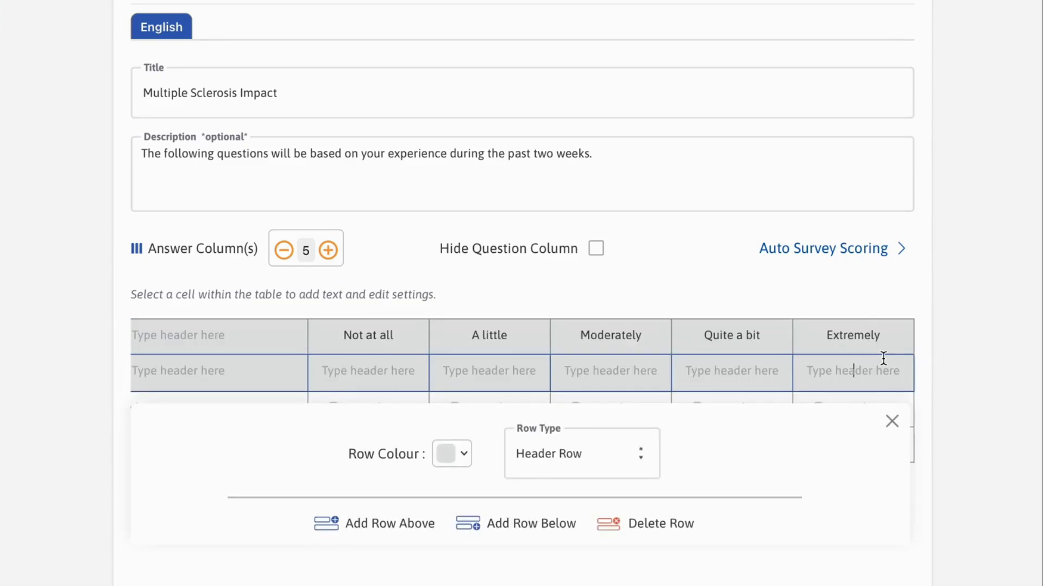
{"action": "left_click", "coordinate": [883, 339]}
{"action": "left_click", "coordinate": [666, 487]}
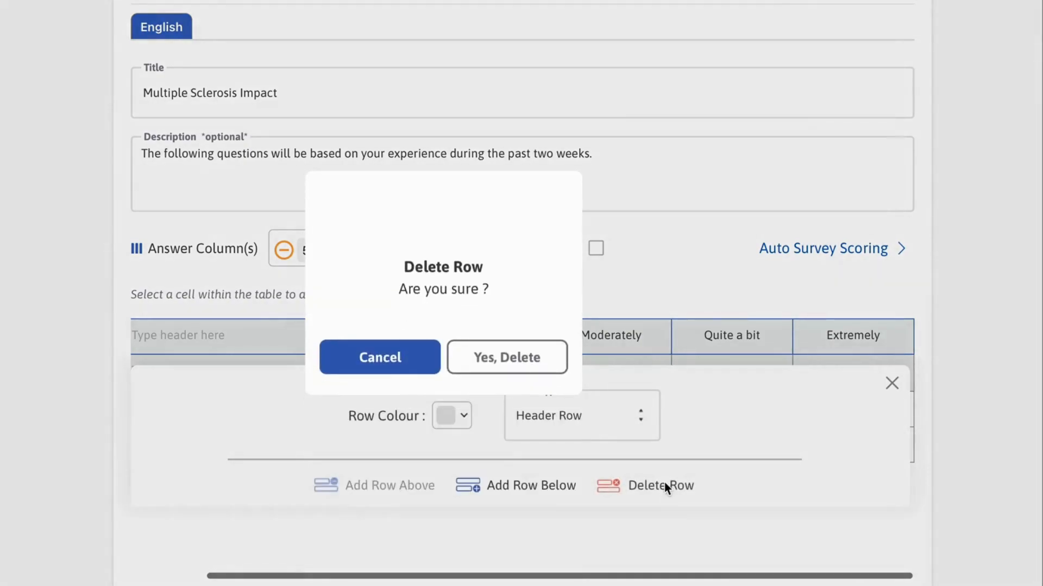
{"action": "left_click", "coordinate": [514, 365]}
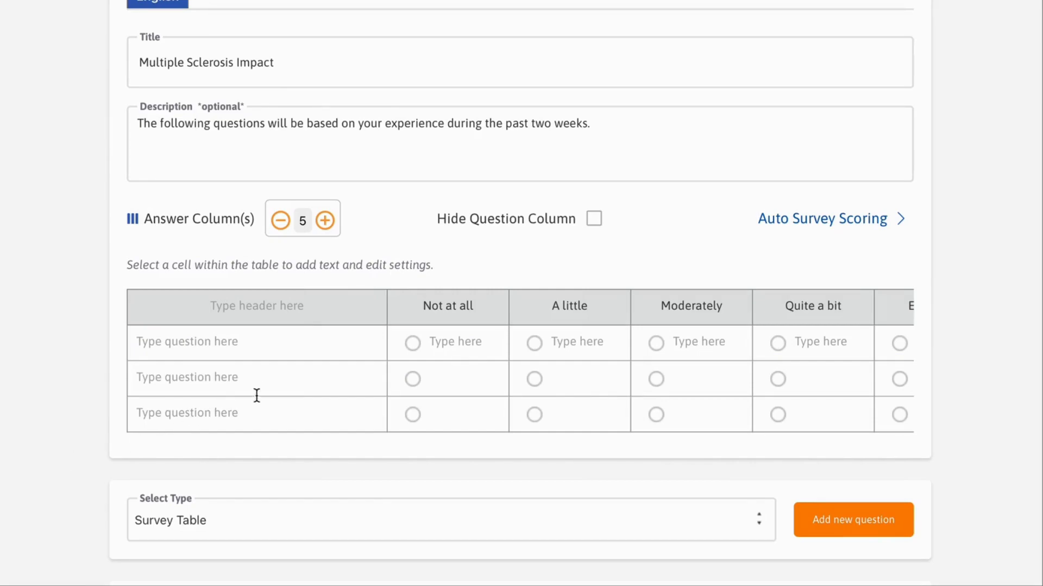
Change the survey table's second question row into a descriptive row with a grey row colour.
{"action": "left_click", "coordinate": [309, 380]}
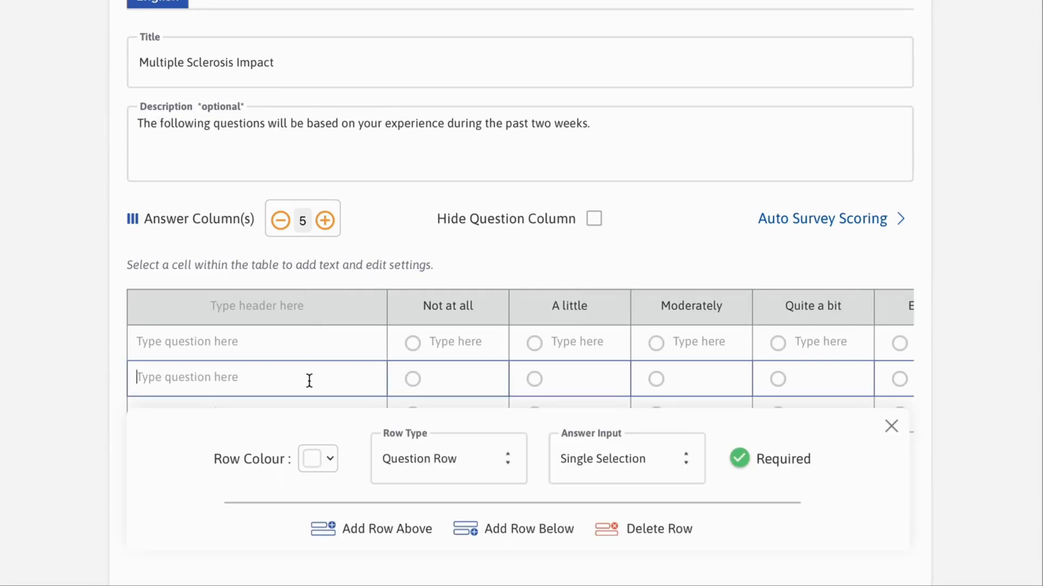
{"action": "left_click", "coordinate": [442, 460]}
{"action": "left_click", "coordinate": [454, 370]}
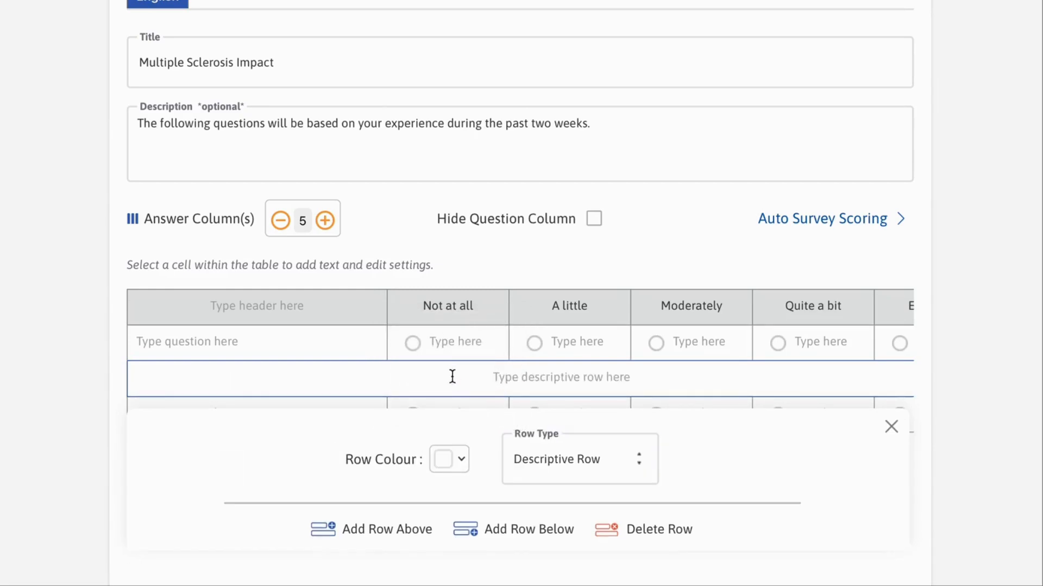
{"action": "left_click", "coordinate": [462, 460]}
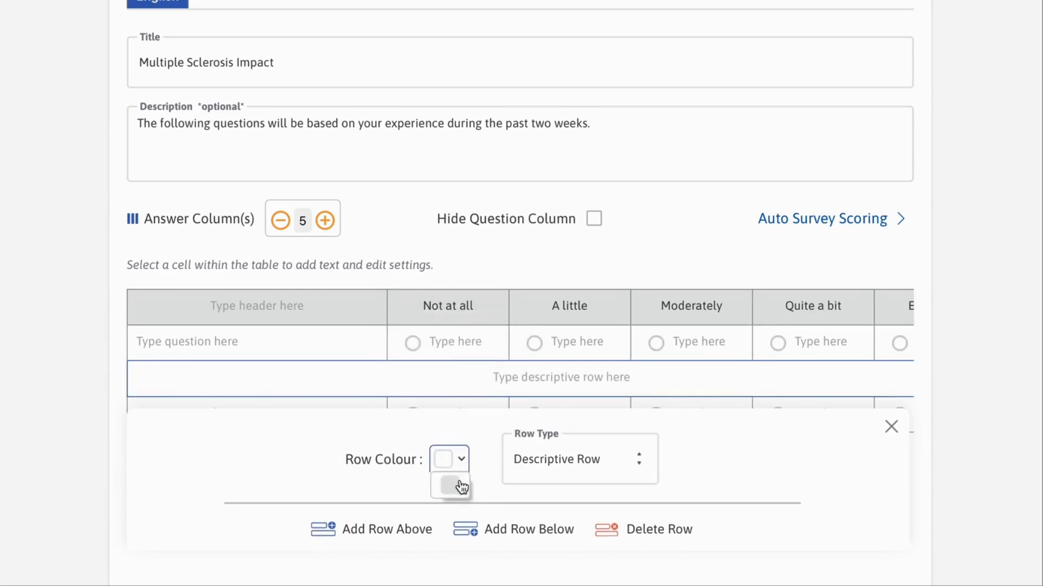
{"action": "left_click", "coordinate": [458, 487]}
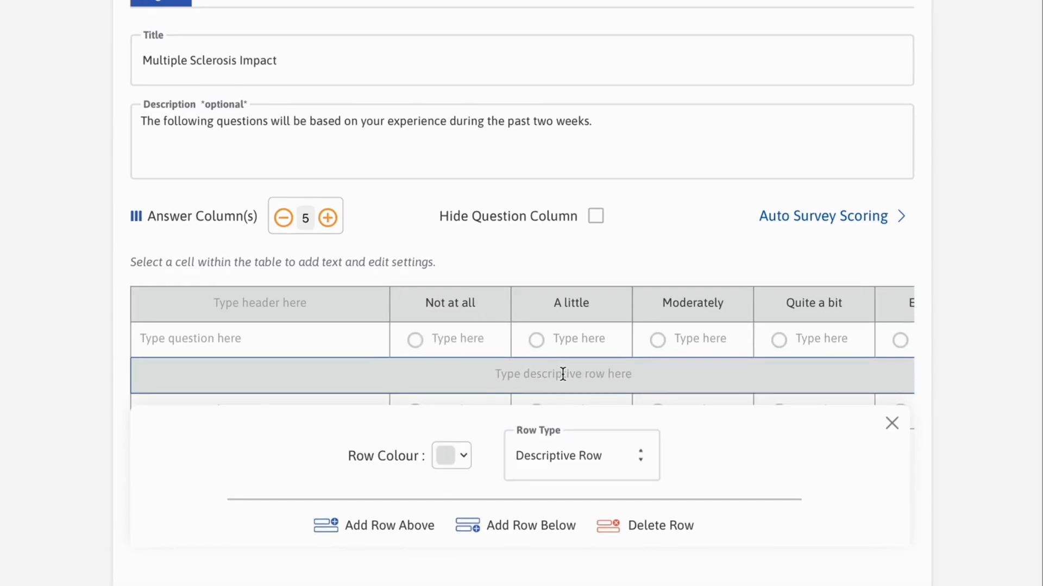
Enter "Answer the following question based only on the last week" as the descriptive row's text.
{"action": "left_click", "coordinate": [562, 374]}
{"action": "type", "text": "Answer the following question "}
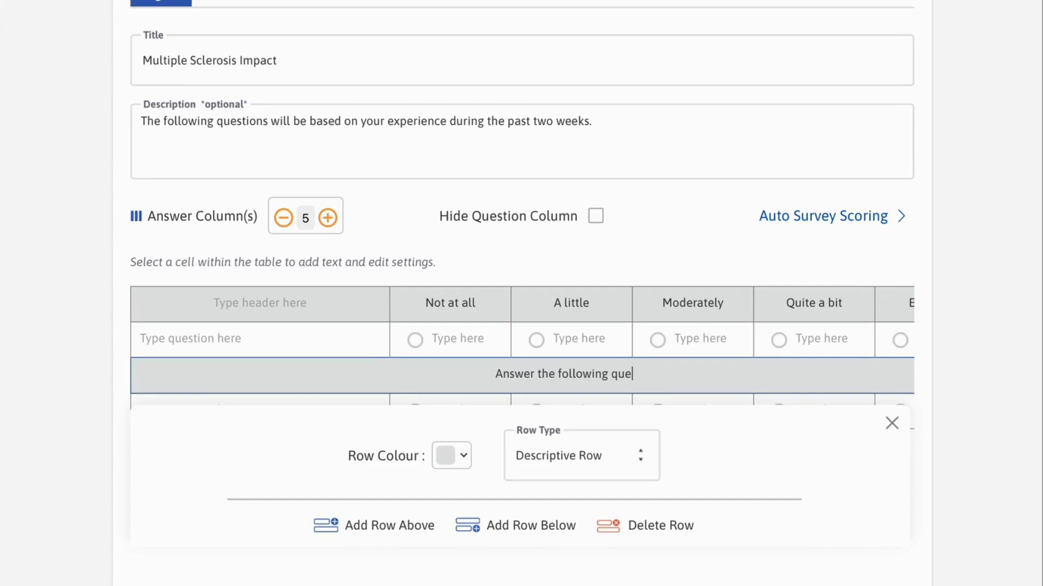
{"action": "type", "text": "based only on the last week"}
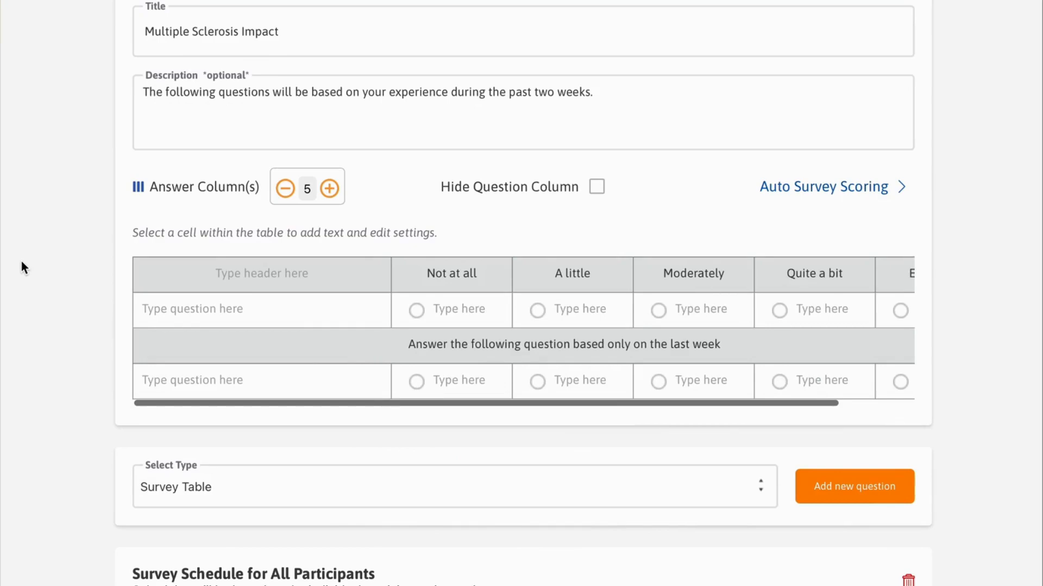
Examine the answer input options of the first question row, leaving Single Selection chosen.
{"action": "left_click", "coordinate": [288, 308]}
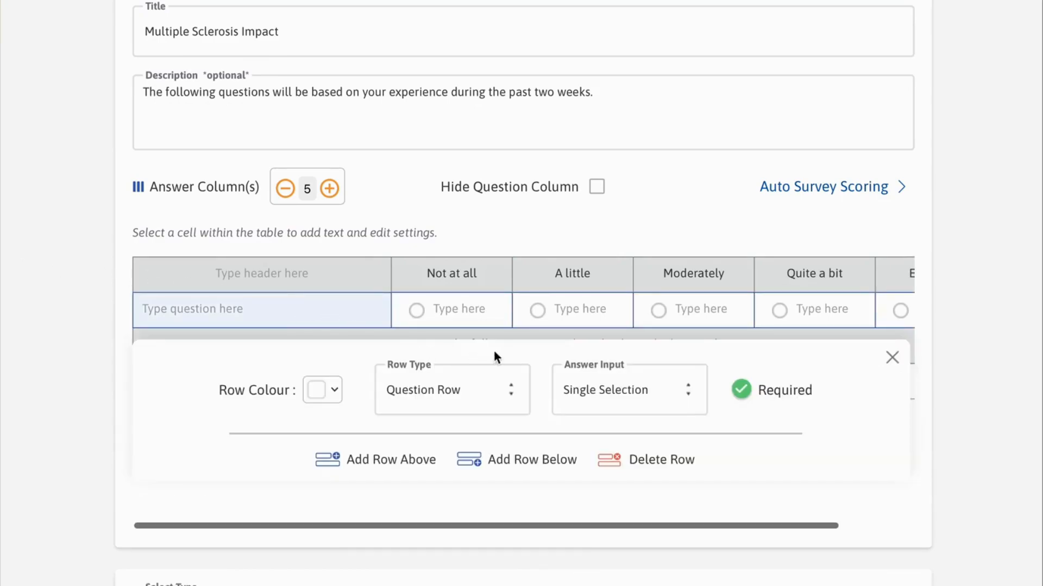
{"action": "left_click", "coordinate": [670, 390]}
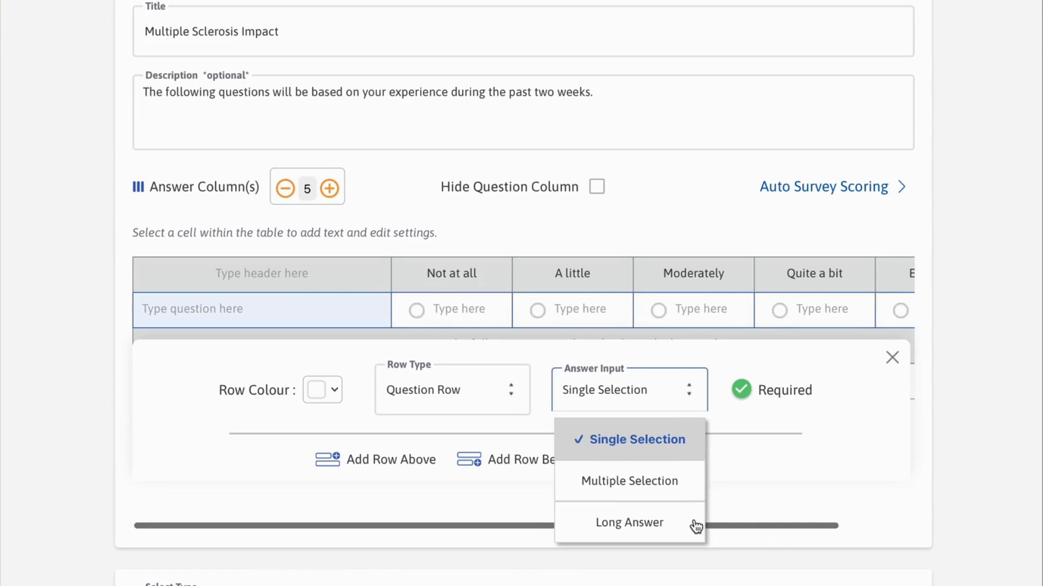
{"action": "left_click", "coordinate": [699, 449]}
{"action": "left_click", "coordinate": [892, 360]}
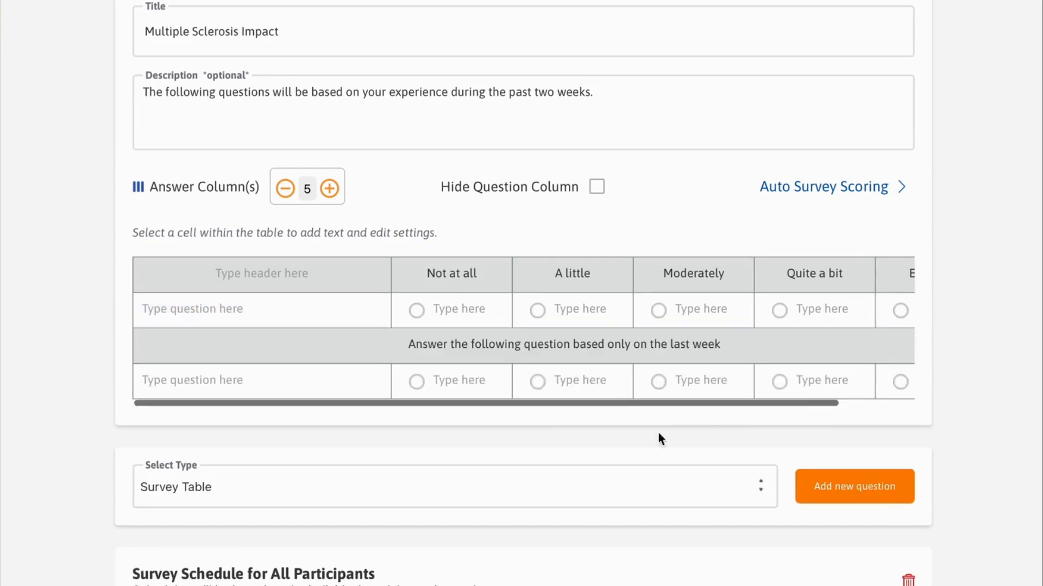
Set the question row under the descriptive row to Multiple Selection and add another row below it.
{"action": "left_click", "coordinate": [331, 383]}
{"action": "left_click", "coordinate": [667, 462]}
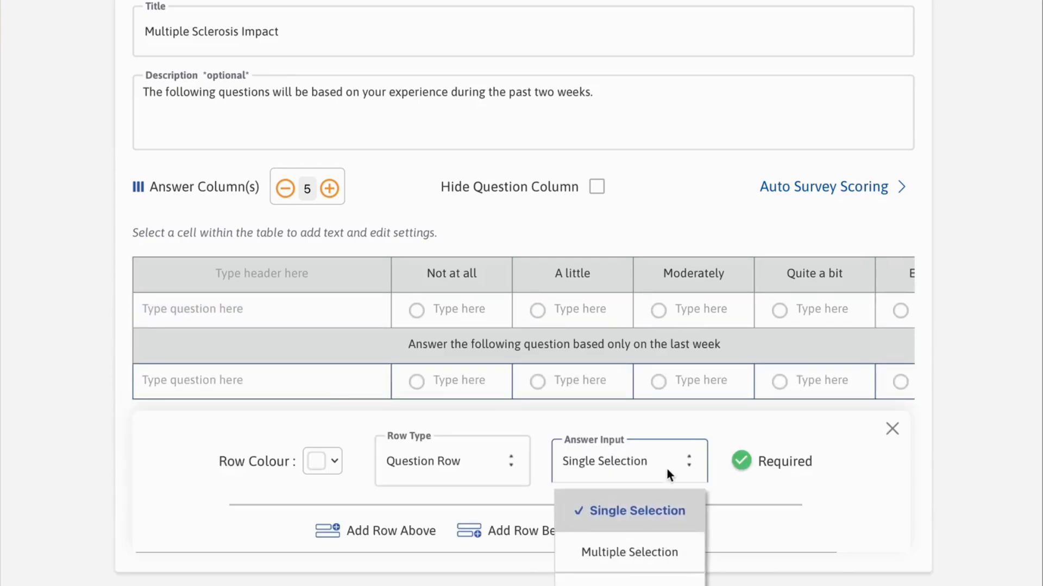
{"action": "left_click", "coordinate": [666, 552]}
{"action": "left_click", "coordinate": [529, 534]}
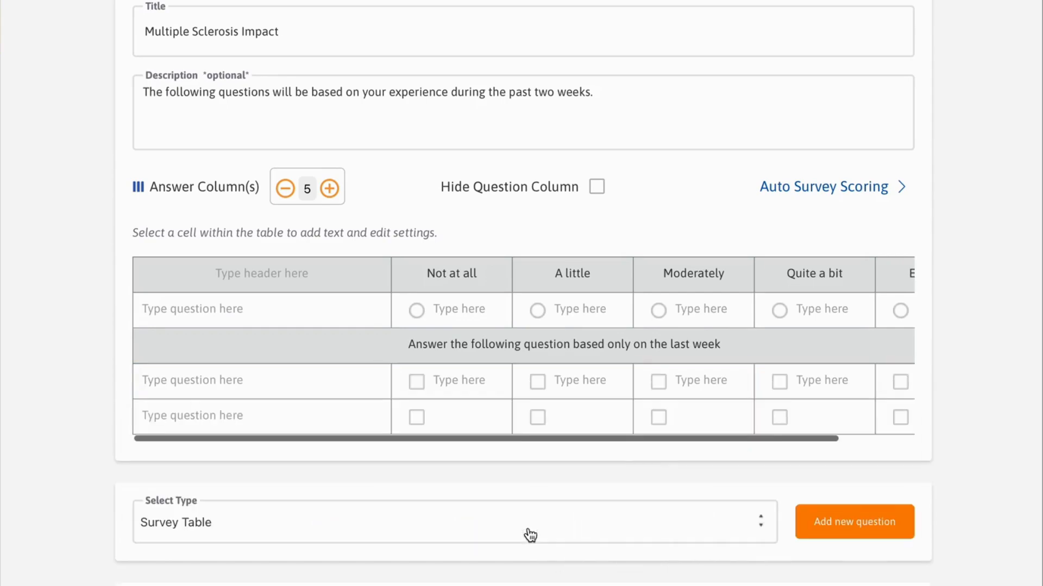
Set the last question row's answer input to Long Answer and close the row settings.
{"action": "left_click", "coordinate": [361, 425]}
{"action": "left_click", "coordinate": [601, 494]}
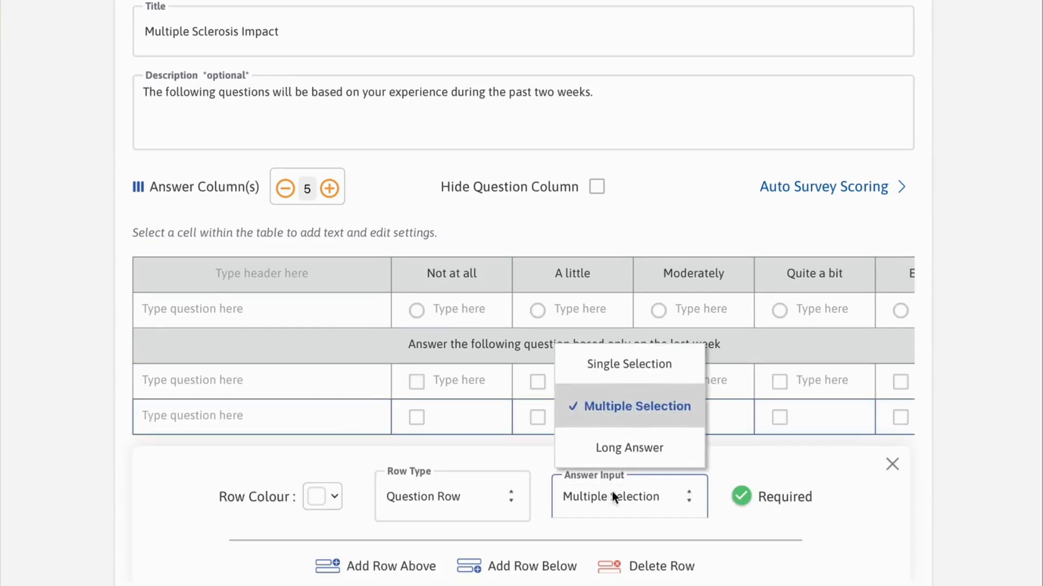
{"action": "left_click", "coordinate": [630, 449]}
{"action": "left_click", "coordinate": [893, 467]}
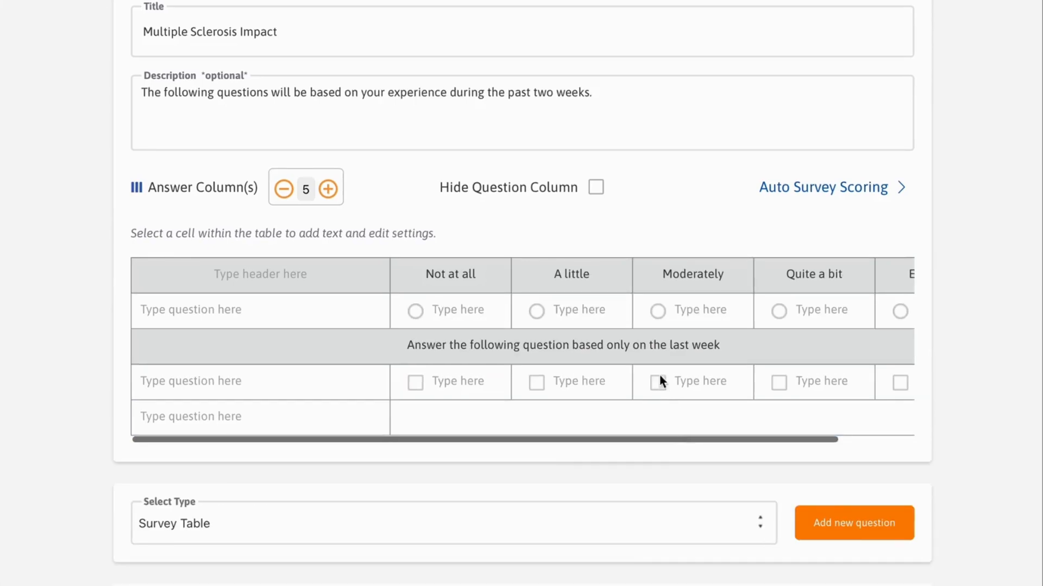
Try hiding the survey table's question column and show it again.
{"action": "left_click", "coordinate": [597, 190]}
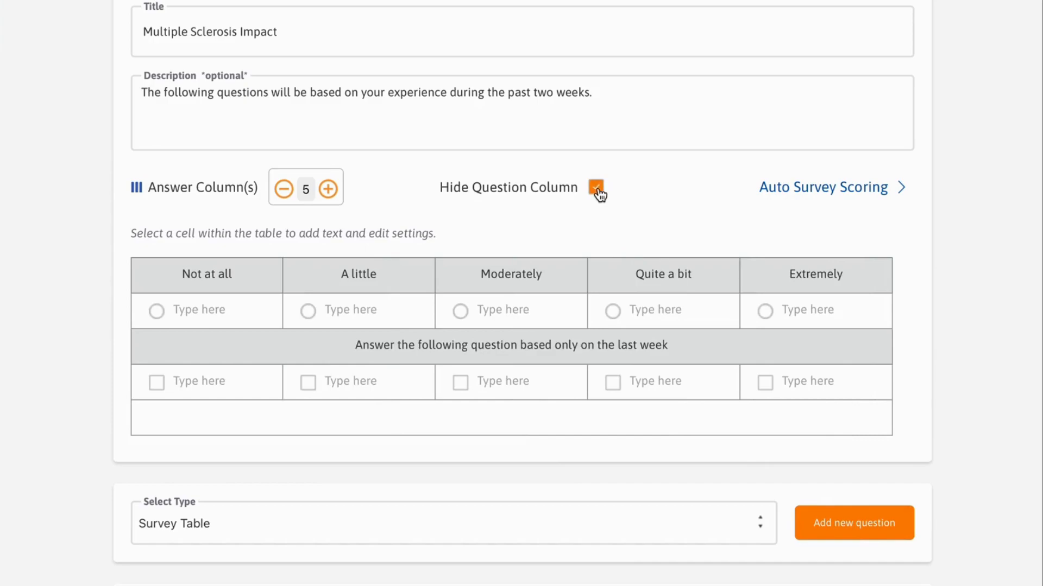
{"action": "left_click", "coordinate": [597, 190]}
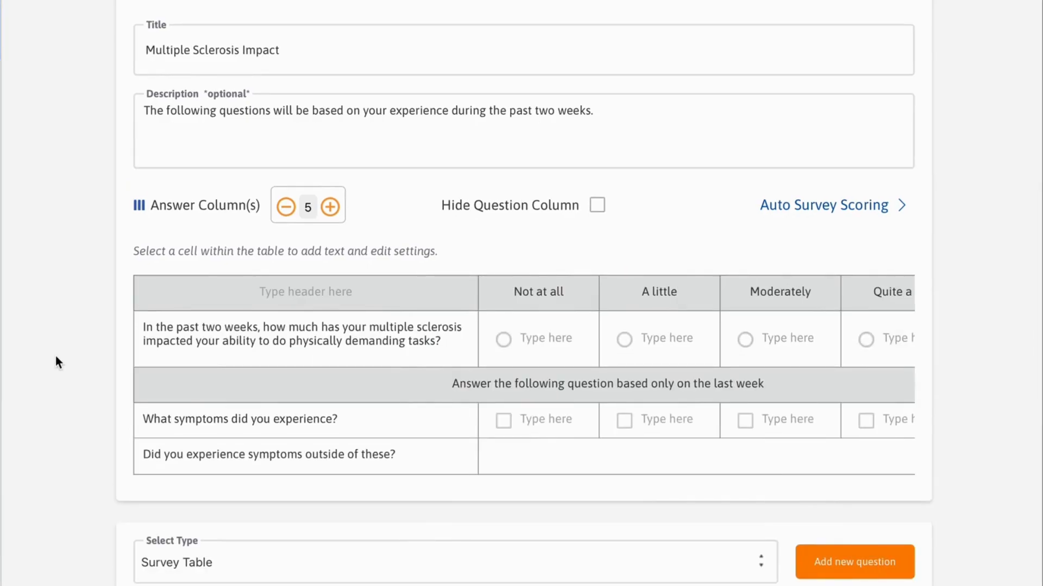
Label the five answers of the physically demanding tasks question 1, 2, 3, 4 and 5.
{"action": "left_click", "coordinate": [556, 341]}
{"action": "type", "text": "1"}
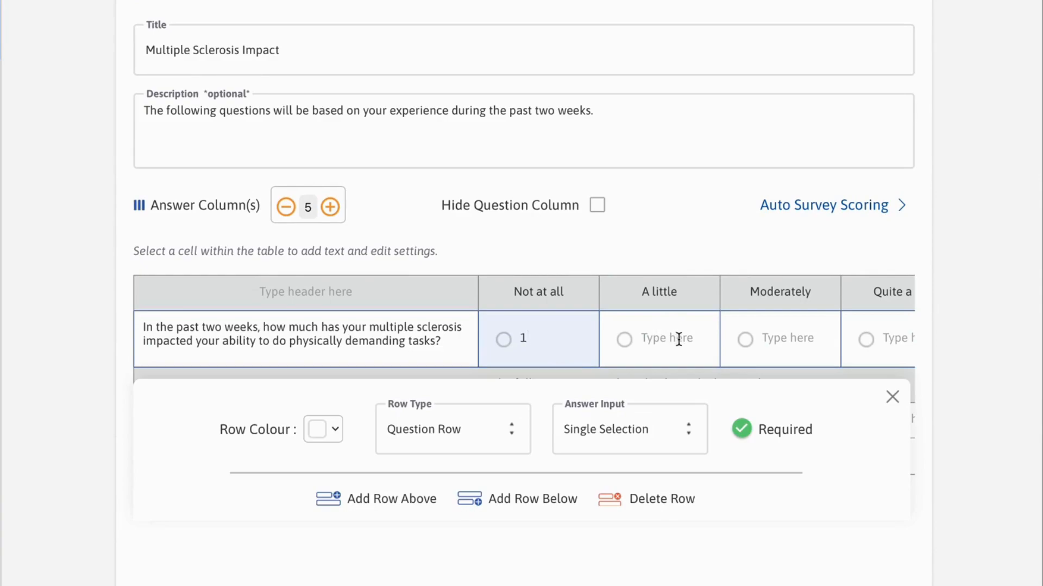
{"action": "left_click", "coordinate": [676, 338]}
{"action": "type", "text": "2"}
{"action": "left_click", "coordinate": [765, 328]}
{"action": "type", "text": "3"}
{"action": "left_click", "coordinate": [882, 337]}
{"action": "type", "text": "4"}
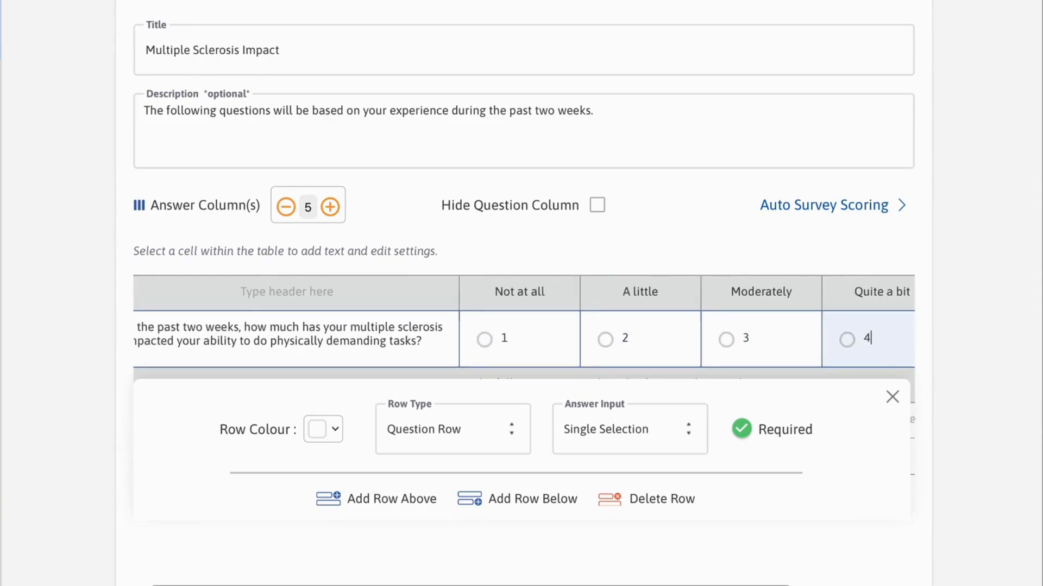
{"action": "left_click", "coordinate": [896, 339]}
{"action": "type", "text": "5"}
{"action": "left_click", "coordinate": [892, 397]}
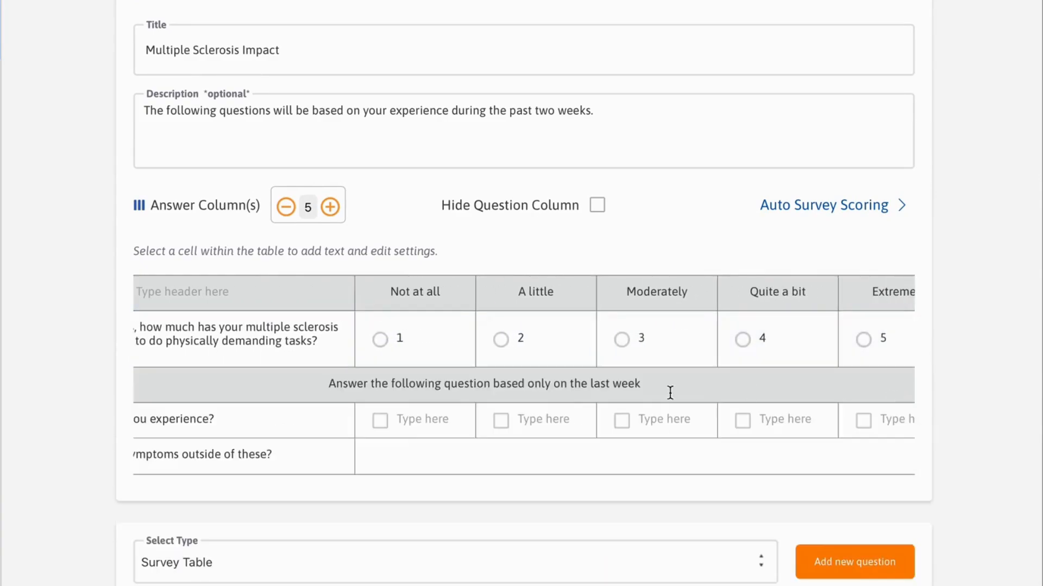
Label the five checkbox answers of the symptoms question Pain, Insomnia, Fatigue, Tremors and Fainting.
{"action": "left_click", "coordinate": [415, 428]}
{"action": "type", "text": "Pain"}
{"action": "left_click", "coordinate": [484, 431]}
{"action": "type", "text": "Insomnia"}
{"action": "left_click", "coordinate": [644, 431]}
{"action": "type", "text": "Fatigue"}
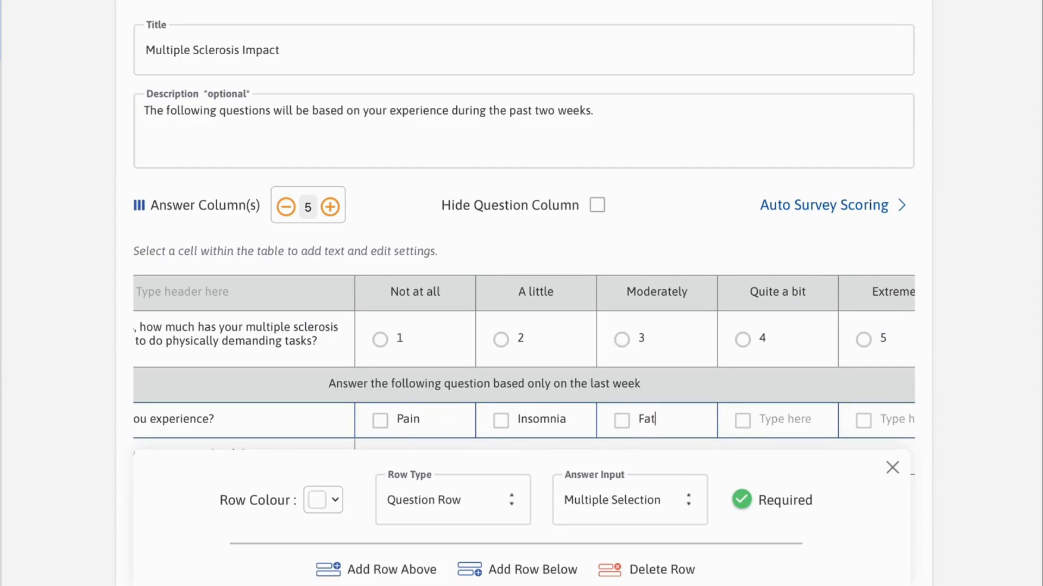
{"action": "left_click", "coordinate": [772, 421]}
{"action": "type", "text": "Tremors"}
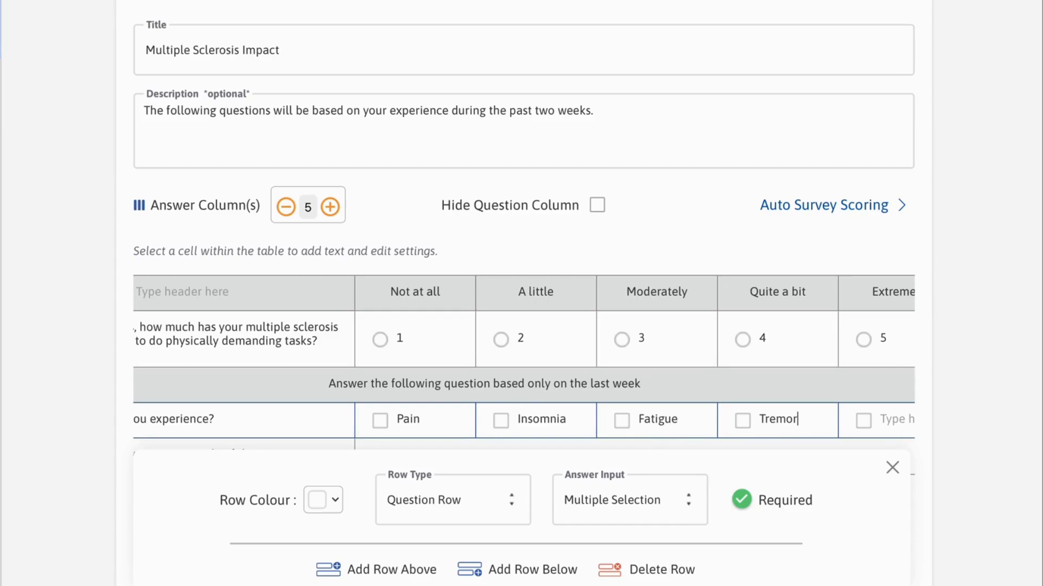
{"action": "left_click", "coordinate": [897, 425]}
{"action": "type", "text": "Fainting"}
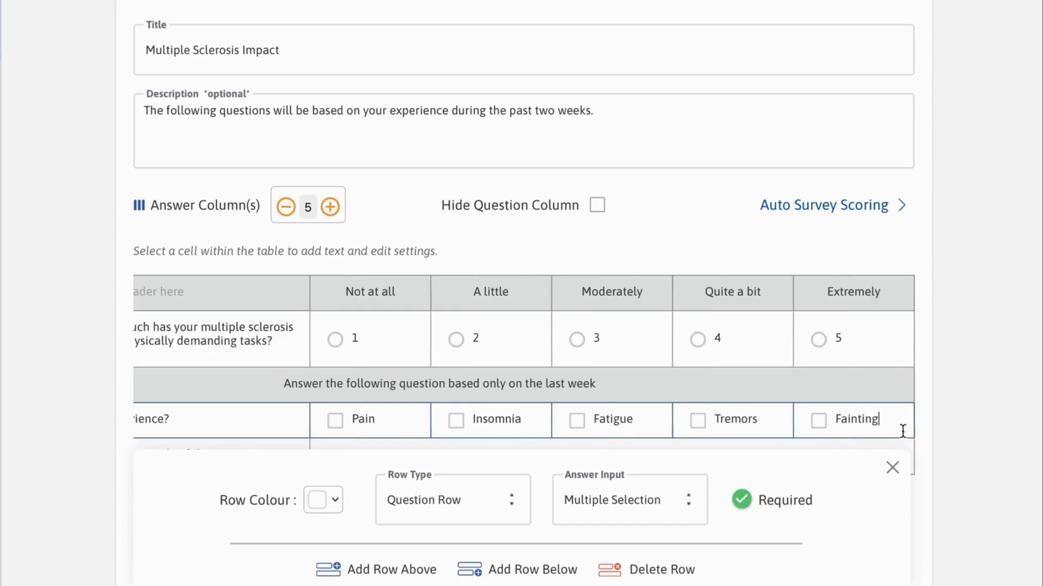
{"action": "left_click", "coordinate": [893, 468]}
{"action": "scroll", "coordinate": [477, 466], "scroll_direction": "left", "scroll_amount": 3}
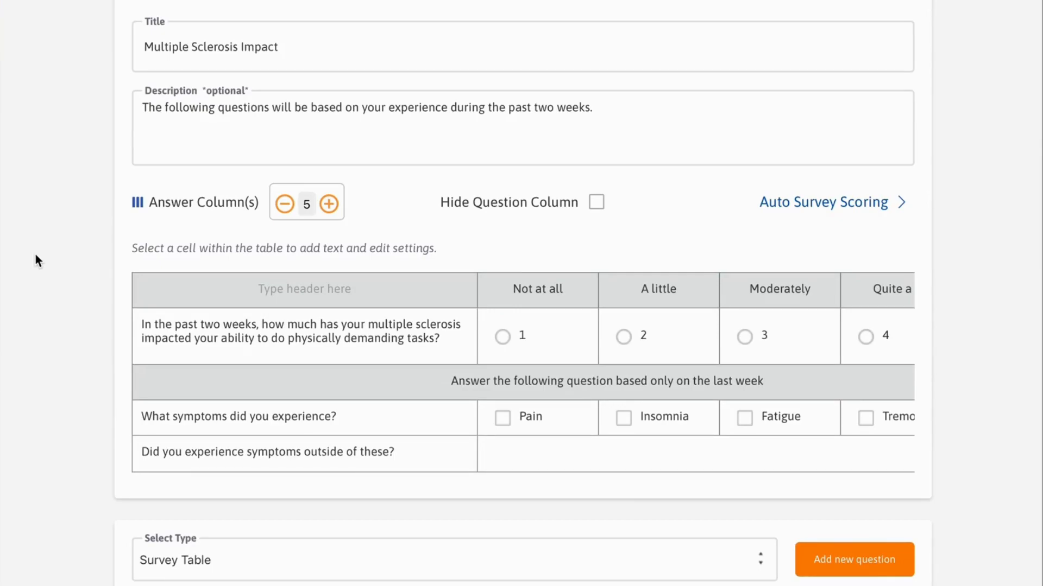
Enable auto survey scoring for the table and try 2 and 4 as the score value range's start.
{"action": "left_click", "coordinate": [857, 205]}
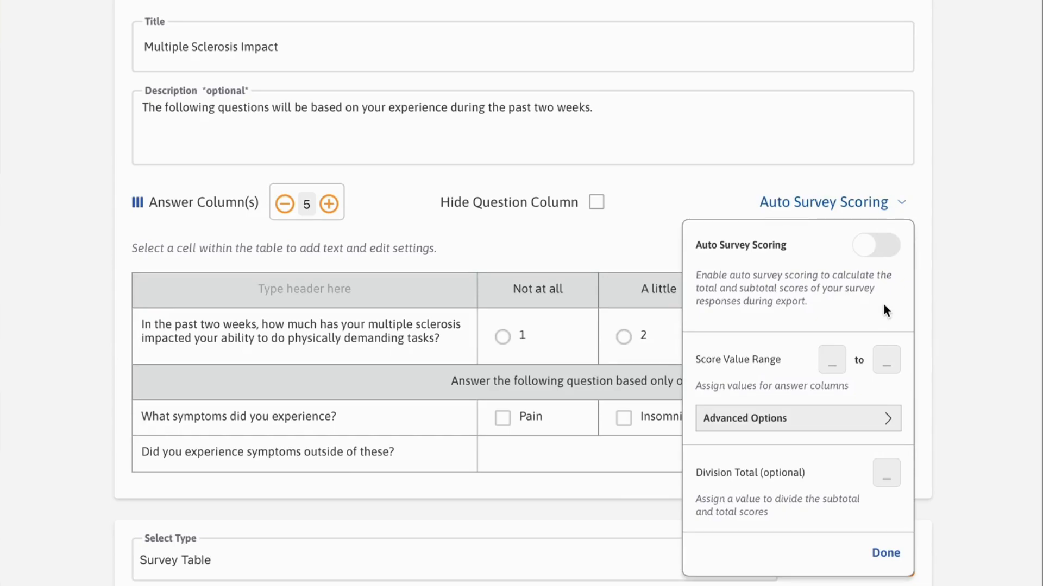
{"action": "left_click", "coordinate": [882, 250]}
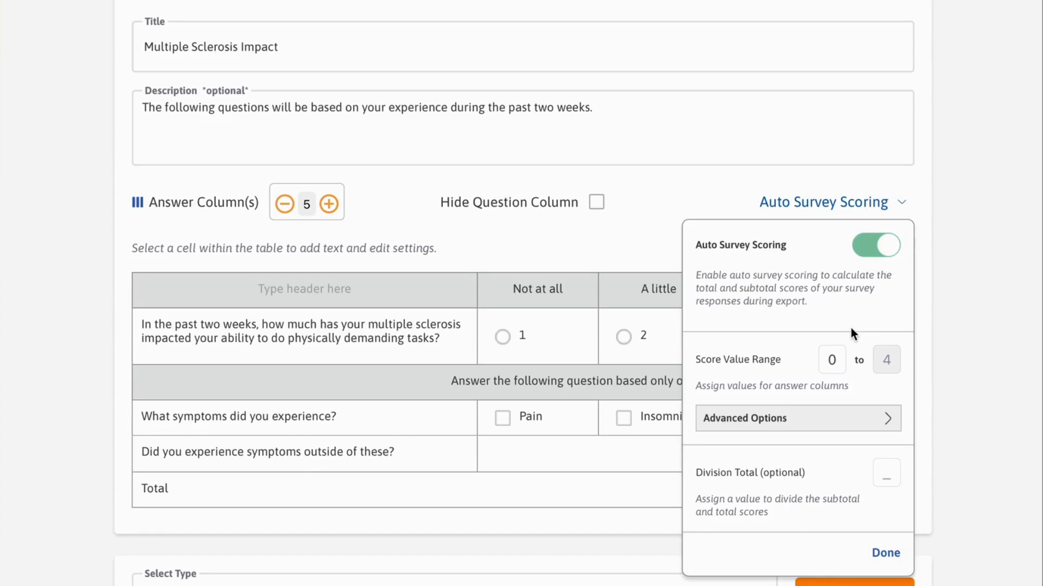
{"action": "left_click", "coordinate": [839, 355]}
{"action": "key", "text": "BackSpace"}
{"action": "type", "text": "2"}
{"action": "key", "text": "BackSpace"}
{"action": "type", "text": "4"}
{"action": "key", "text": "BackSpace"}
Set the division total to 2 and finish the auto survey scoring settings.
{"action": "left_click", "coordinate": [886, 472]}
{"action": "type", "text": "2"}
{"action": "left_click", "coordinate": [886, 552]}
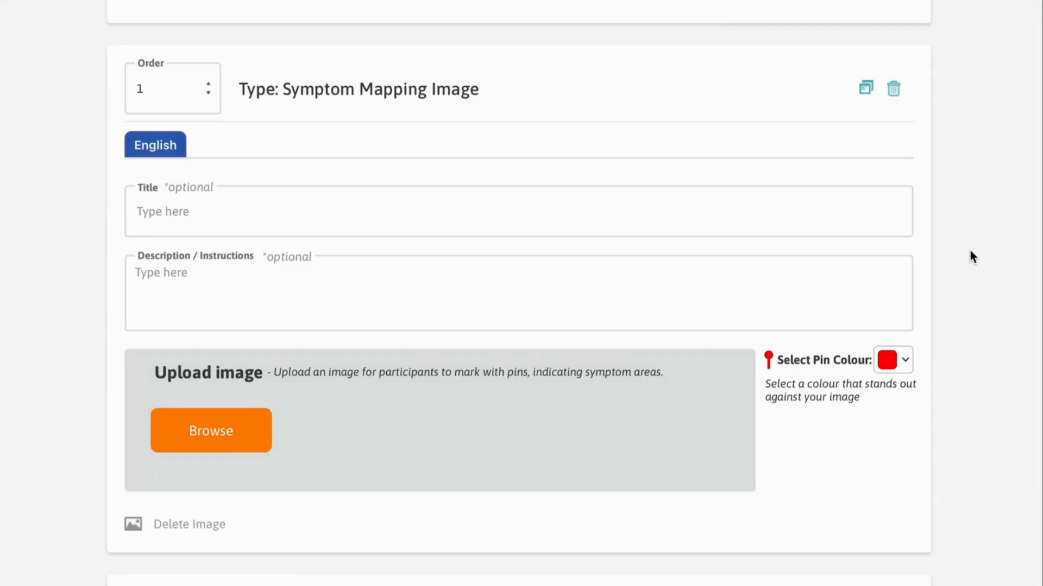
Title the symptom mapping image question "Record all areas that you feel pain".
{"action": "left_click", "coordinate": [867, 211]}
{"action": "type", "text": "Record all areas that "}
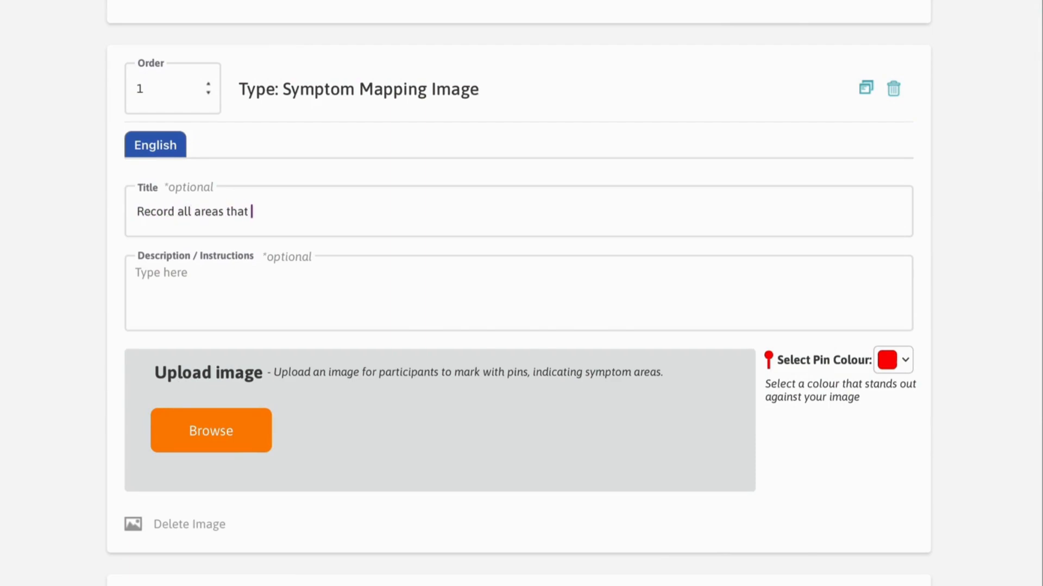
{"action": "type", "text": "you feel pain"}
Enter instructions to place a pin where pain is felt and use the up/down or left/right button to move it to the exact place in the body picture.
{"action": "key", "text": "Tab"}
{"action": "type", "text": "Place a"}
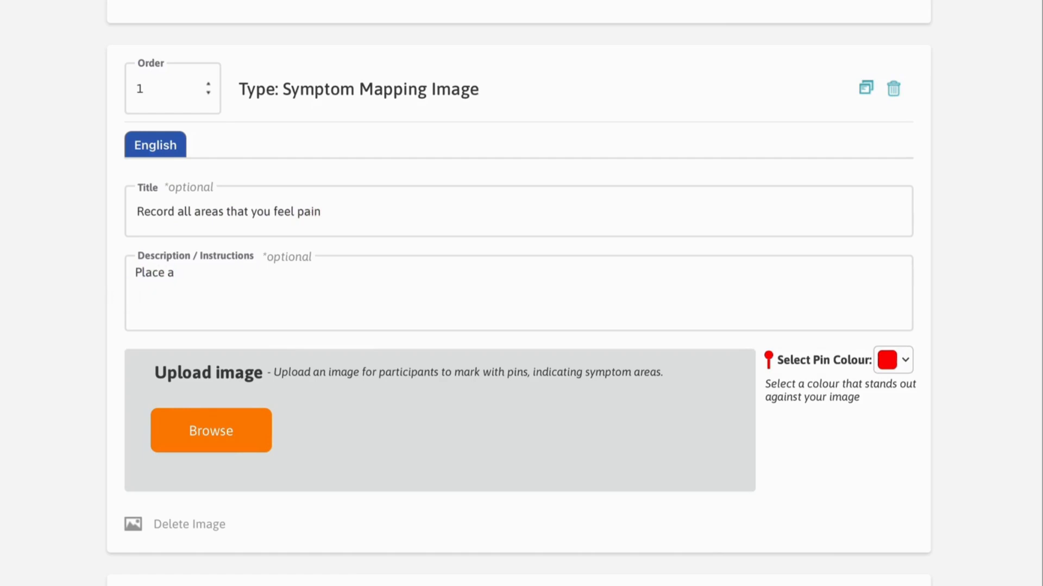
{"action": "type", "text": " pin on the area where you feel pain. You can use the up/down or left/right bu"}
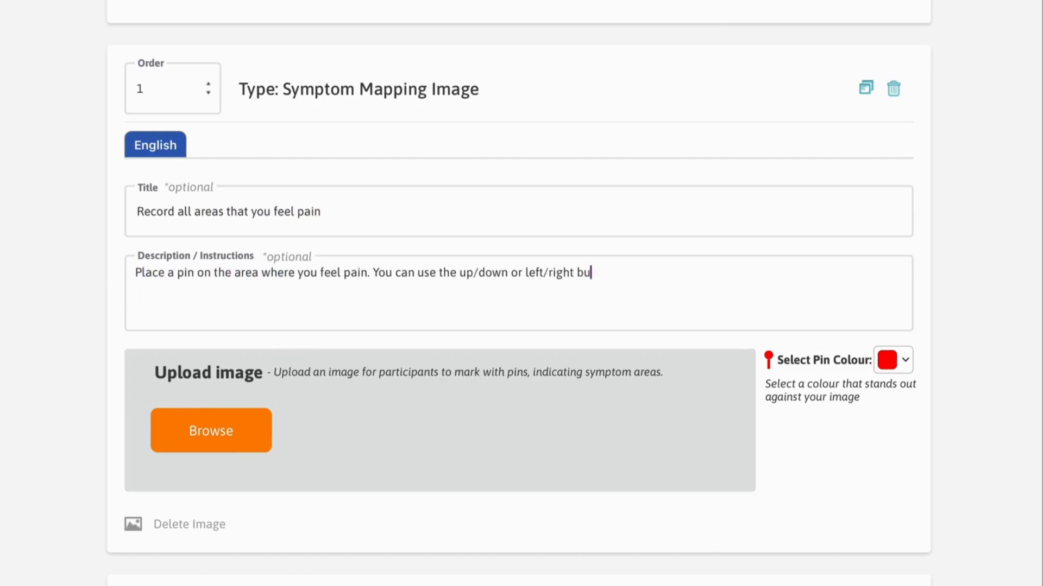
{"action": "type", "text": "tton to move the pin"}
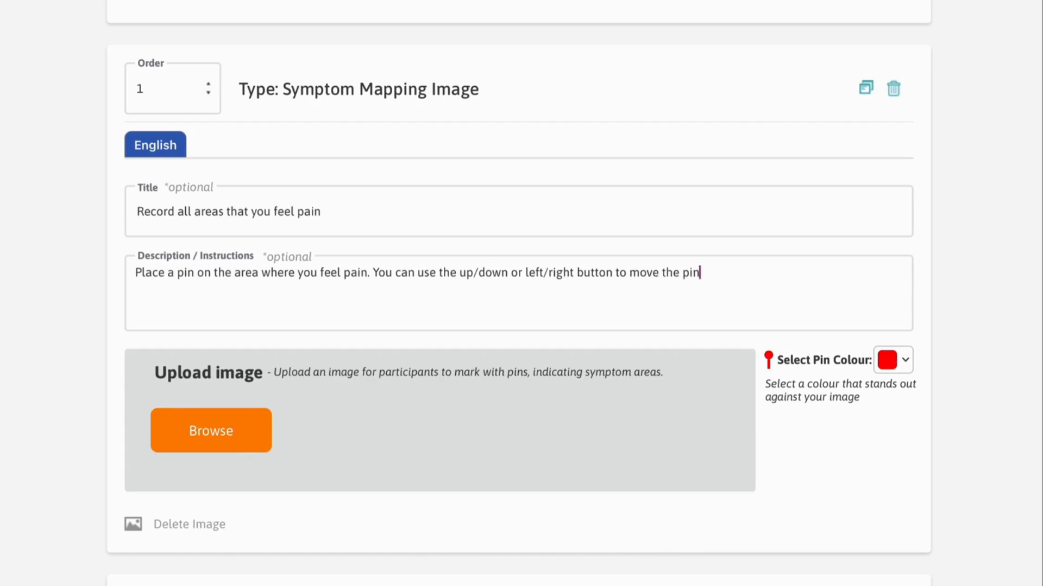
{"action": "type", "text": " to the exact place in t"}
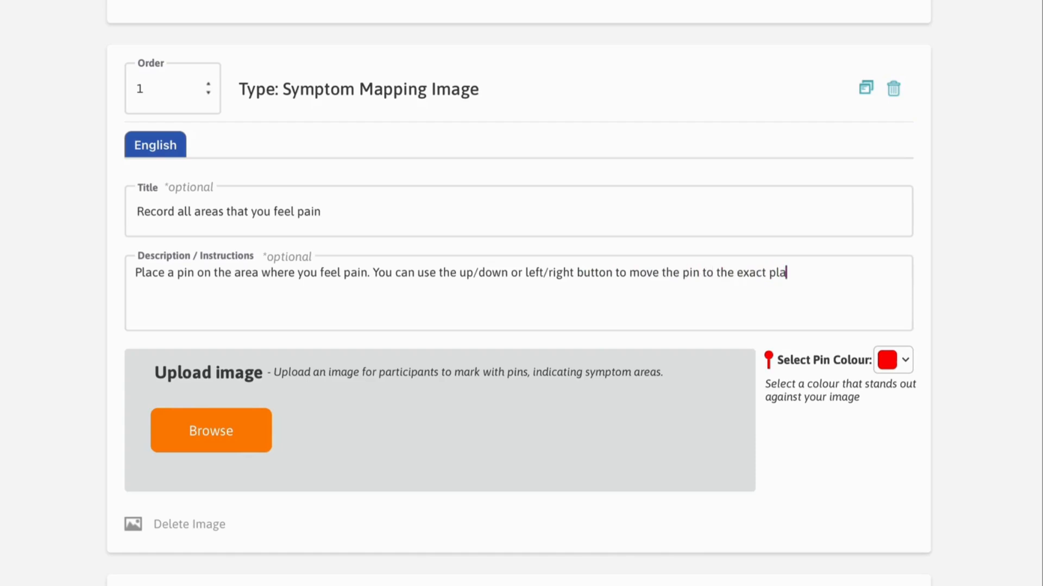
{"action": "type", "text": "he body picture."}
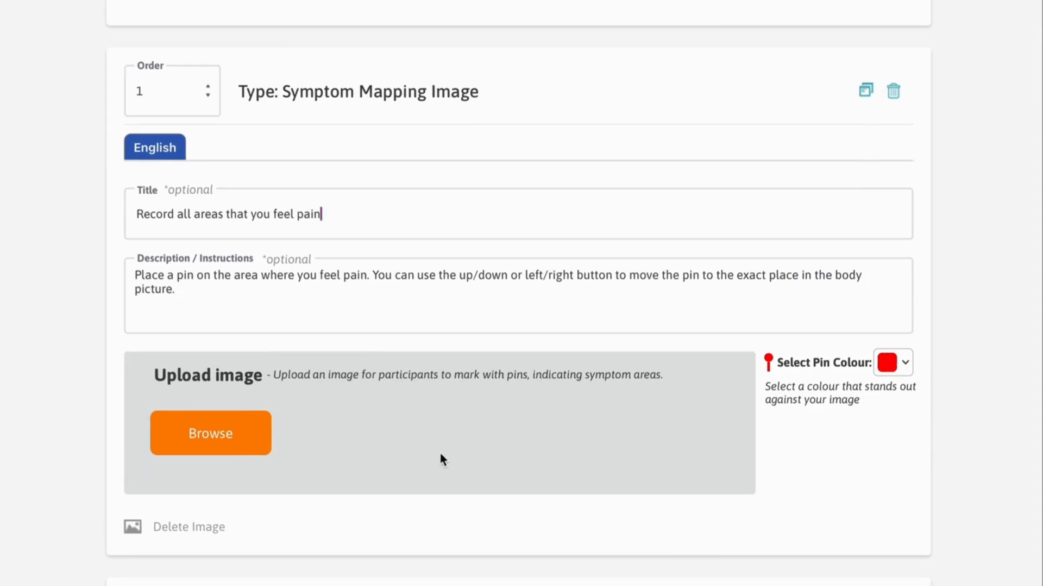
Upload the front-and-back body outline image for symptom mapping, trying a larger scale and resetting it.
{"action": "left_click", "coordinate": [241, 433]}
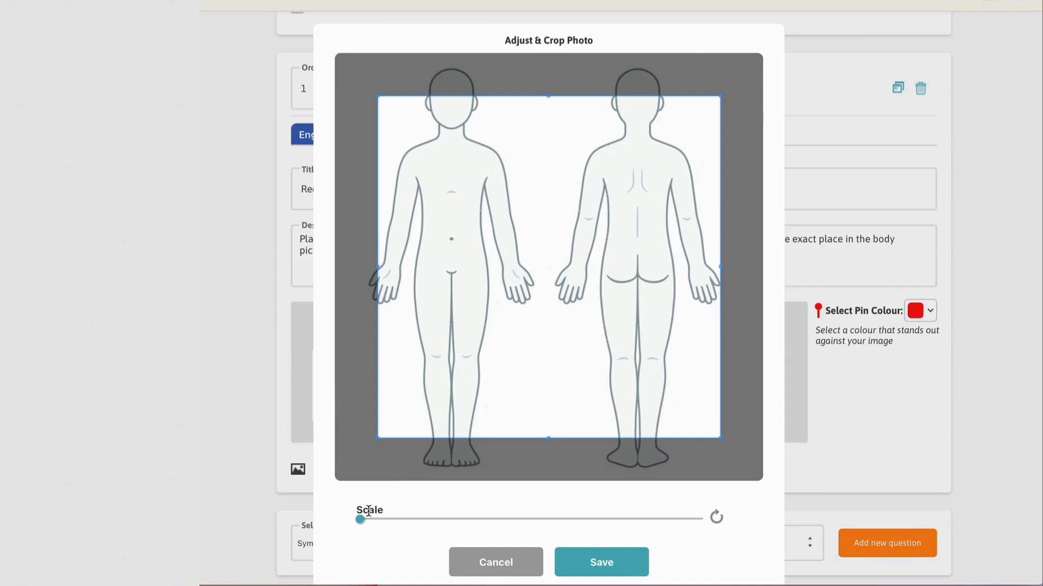
{"action": "left_click_drag", "start_coordinate": [361, 520], "coordinate": [518, 525]}
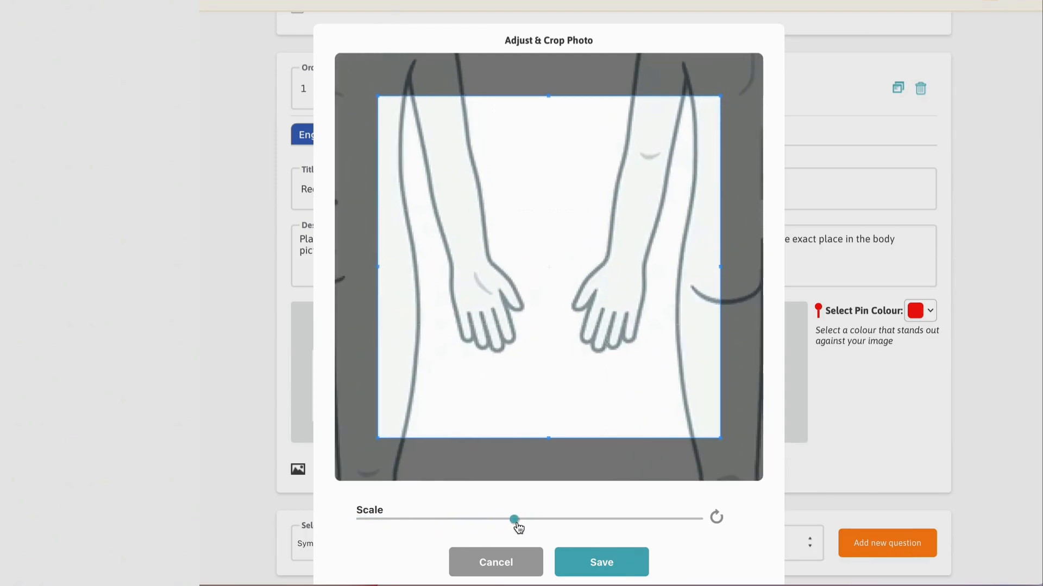
{"action": "left_click", "coordinate": [717, 519]}
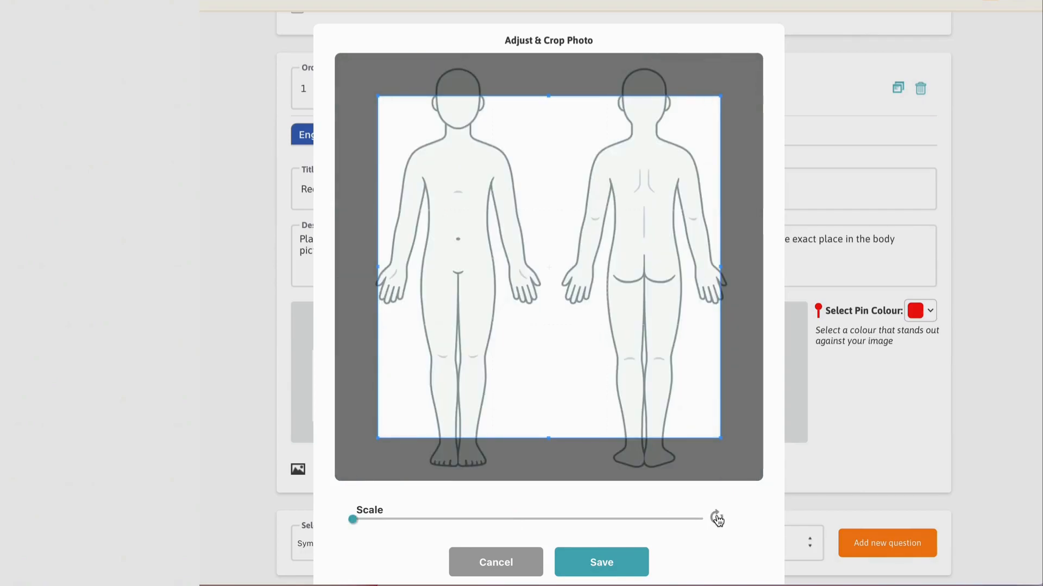
Extend the crop area to cover the whole body outline image and save it.
{"action": "left_click_drag", "start_coordinate": [721, 438], "coordinate": [762, 494]}
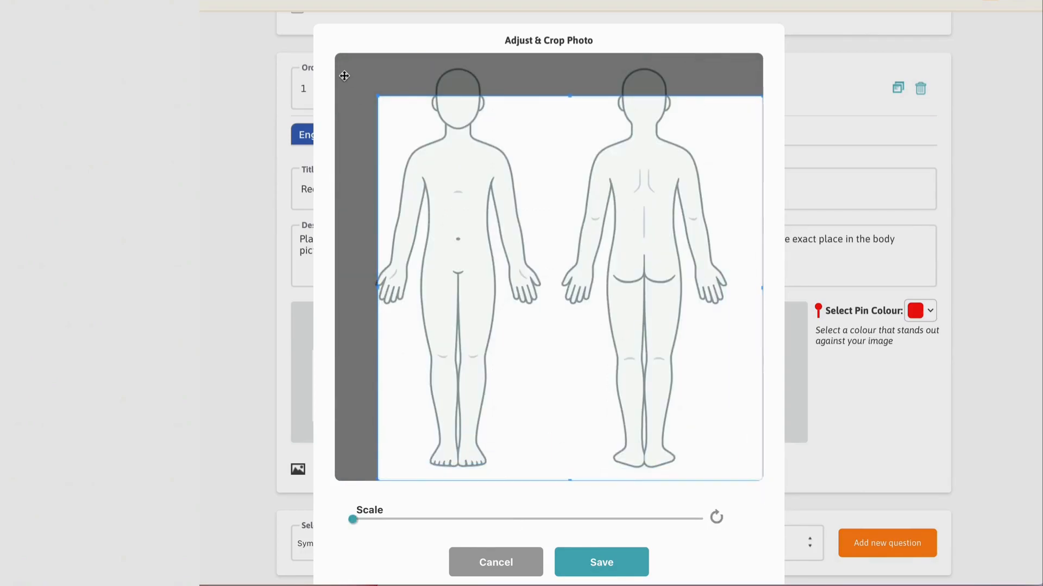
{"action": "left_click_drag", "start_coordinate": [378, 96], "coordinate": [314, 55]}
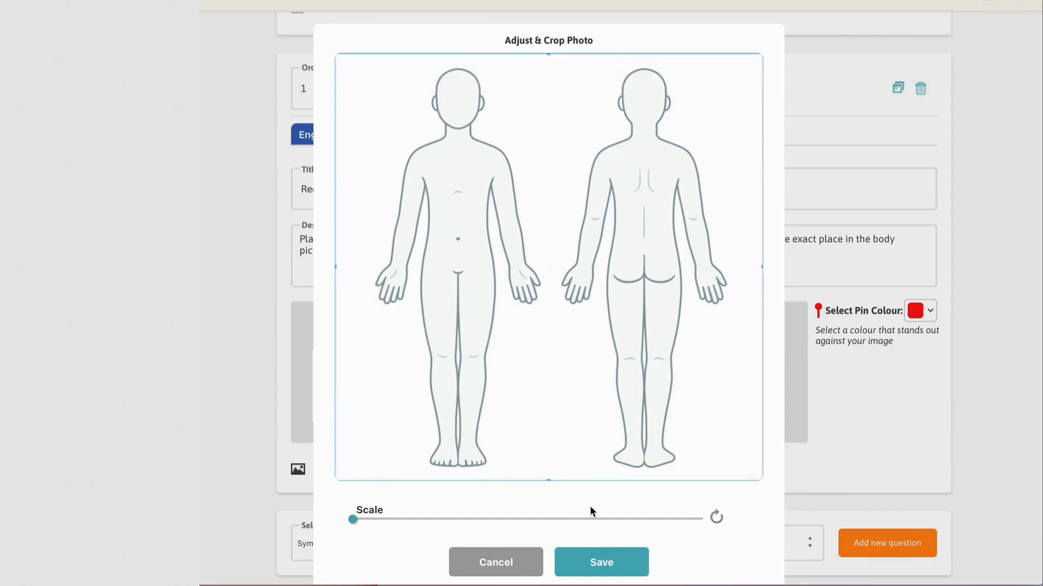
{"action": "left_click", "coordinate": [594, 562]}
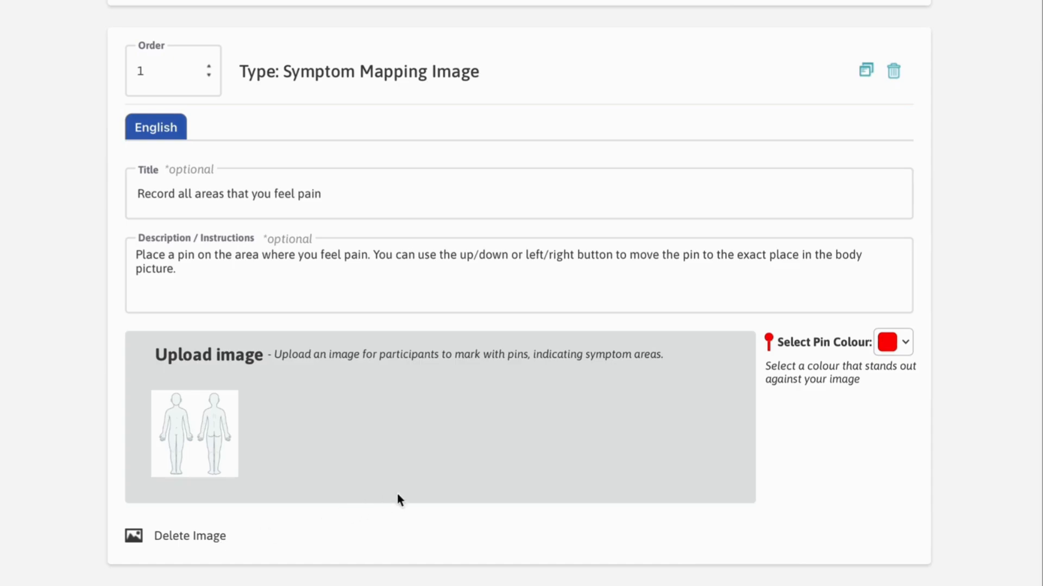
Change the symptom mapping pin colour to bright green.
{"action": "left_click", "coordinate": [902, 343]}
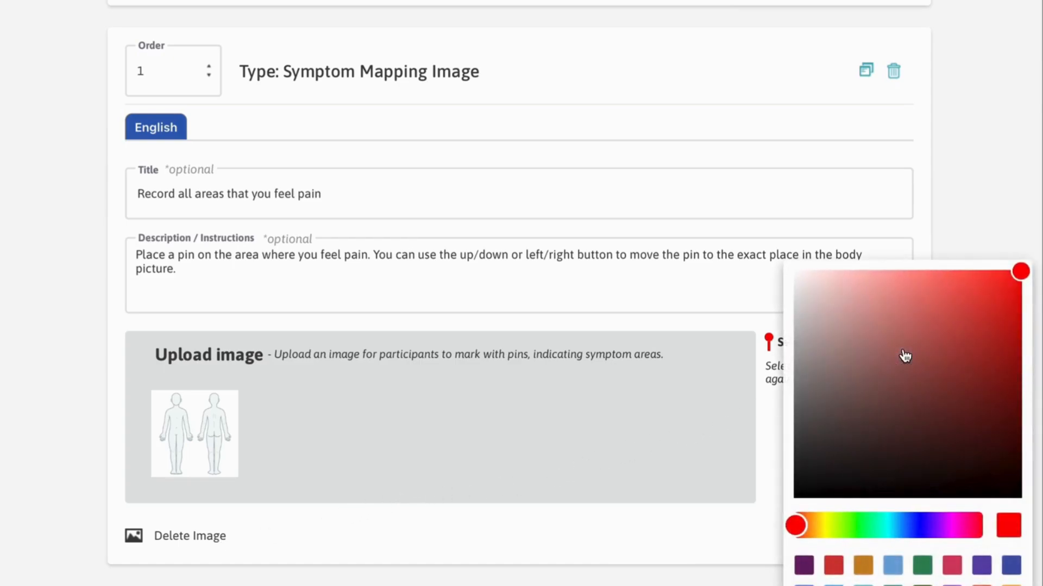
{"action": "left_click", "coordinate": [922, 566]}
{"action": "left_click_drag", "start_coordinate": [950, 369], "coordinate": [1009, 302]}
{"action": "left_click", "coordinate": [959, 584]}
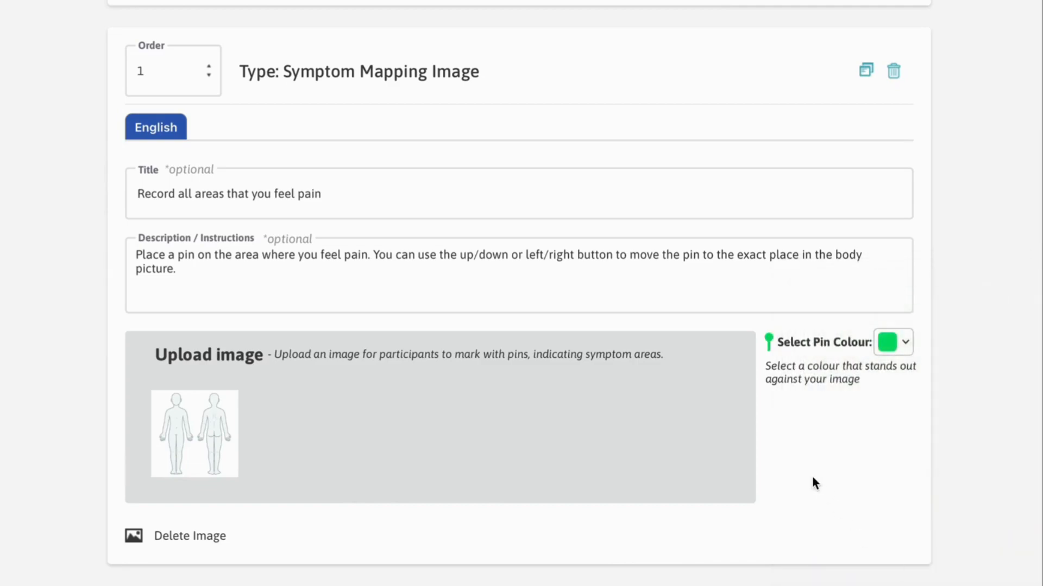